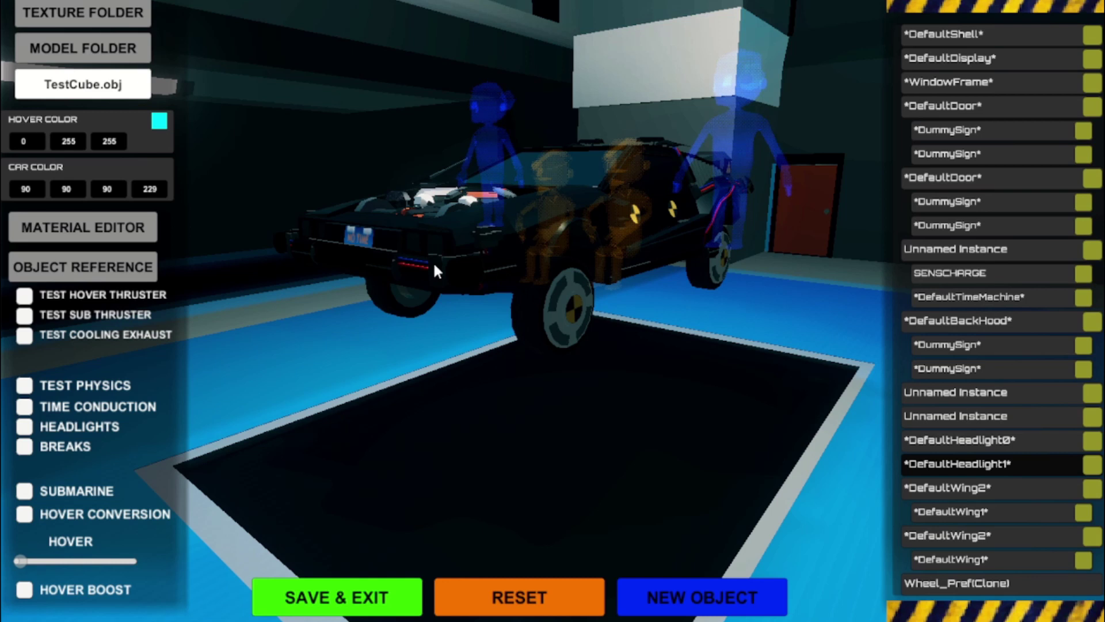
Look around the garage to examine the car from different sides and the surrounding room
mouse_move(409, 338)
right_down()
mouse_move(479, 339)
mouse_move(517, 261)
mouse_move(318, 286)
mouse_move(358, 340)
mouse_move(479, 305)
mouse_move(426, 275)
mouse_move(369, 327)
mouse_move(434, 350)
mouse_move(500, 312)
mouse_move(444, 271)
mouse_move(401, 324)
mouse_move(408, 329)
right_up()
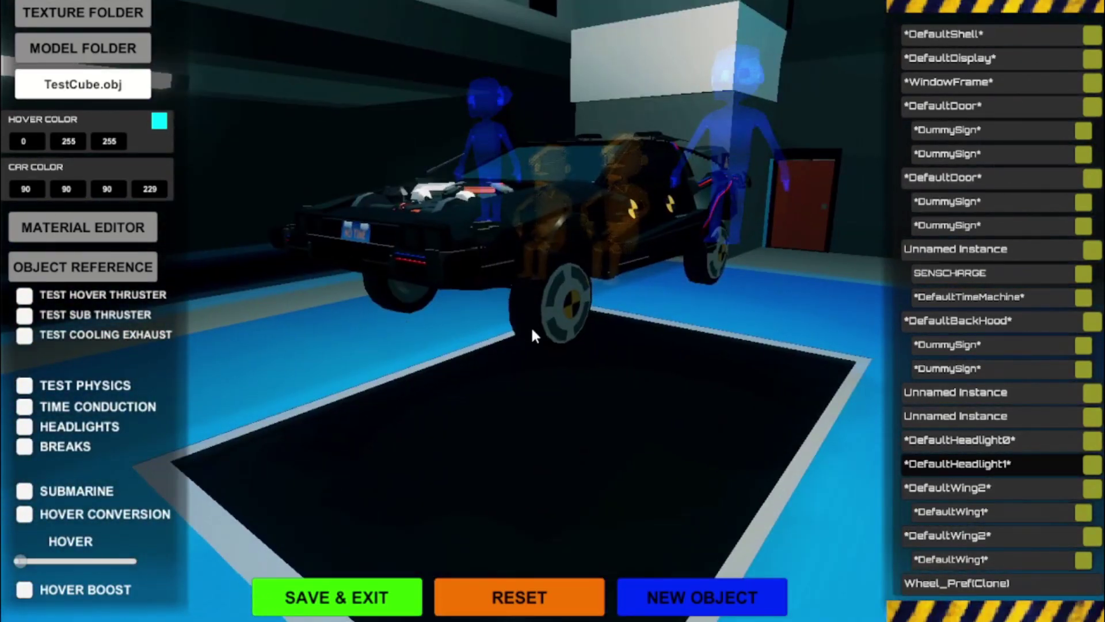
key(d)
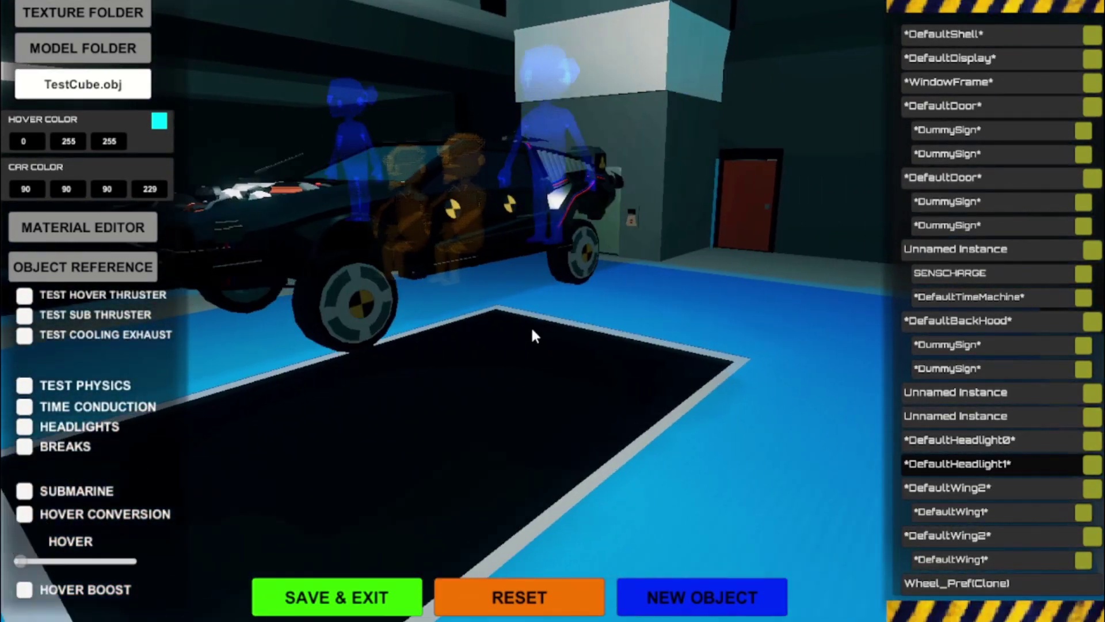
key(a)
key(w)
key(s)
right_drag(532, 334, 641, 303)
key(s)
key(w)
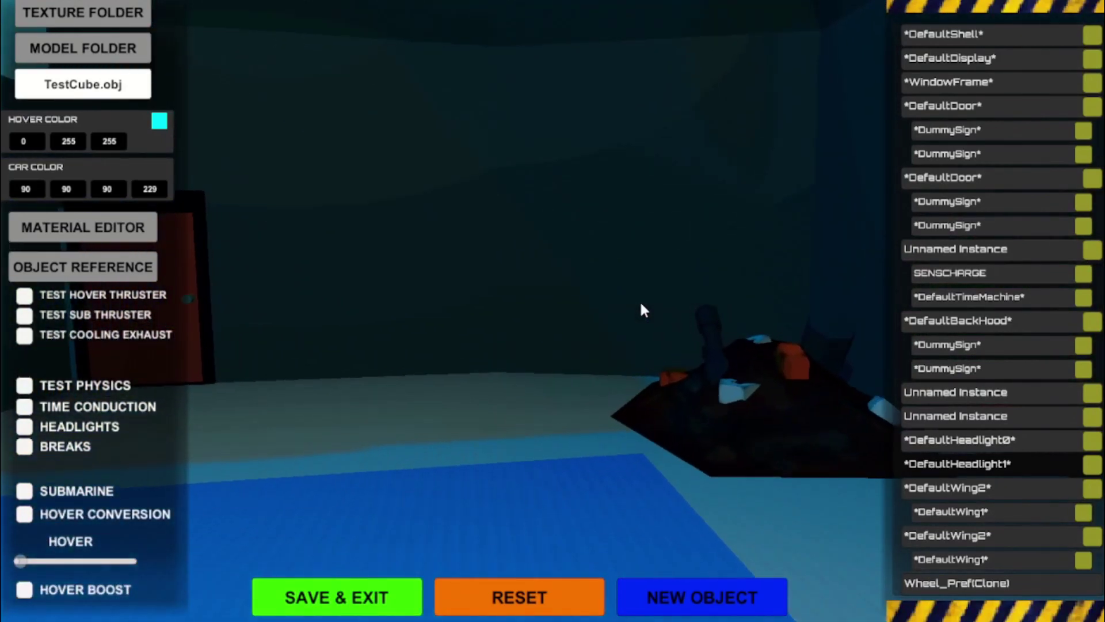
key(s)
scroll(641, 308, down, 10)
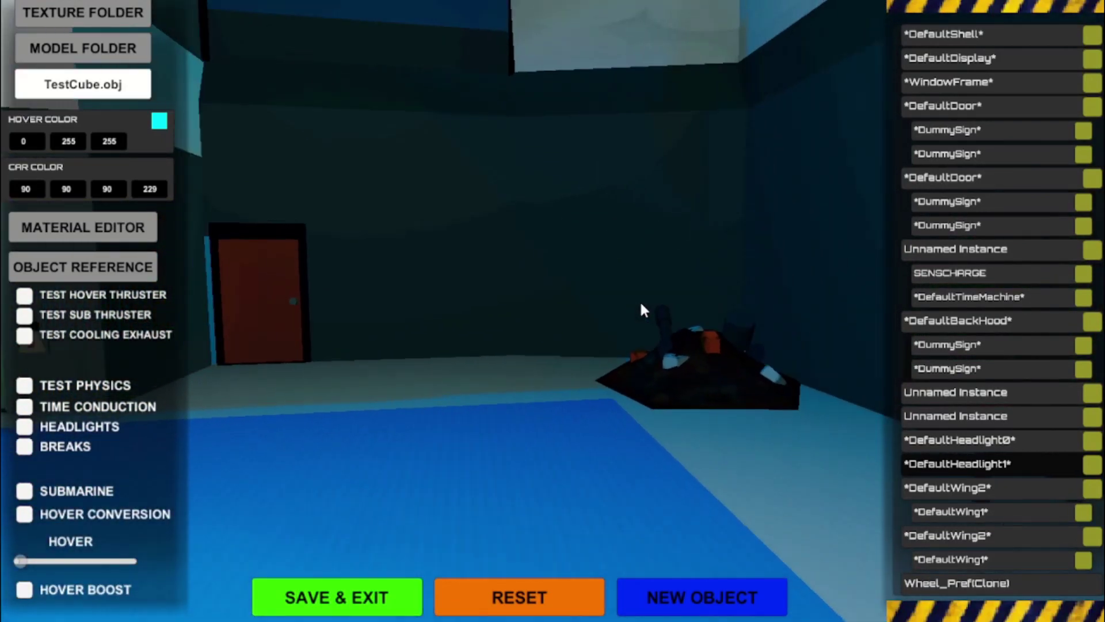
scroll(643, 309, down, 3)
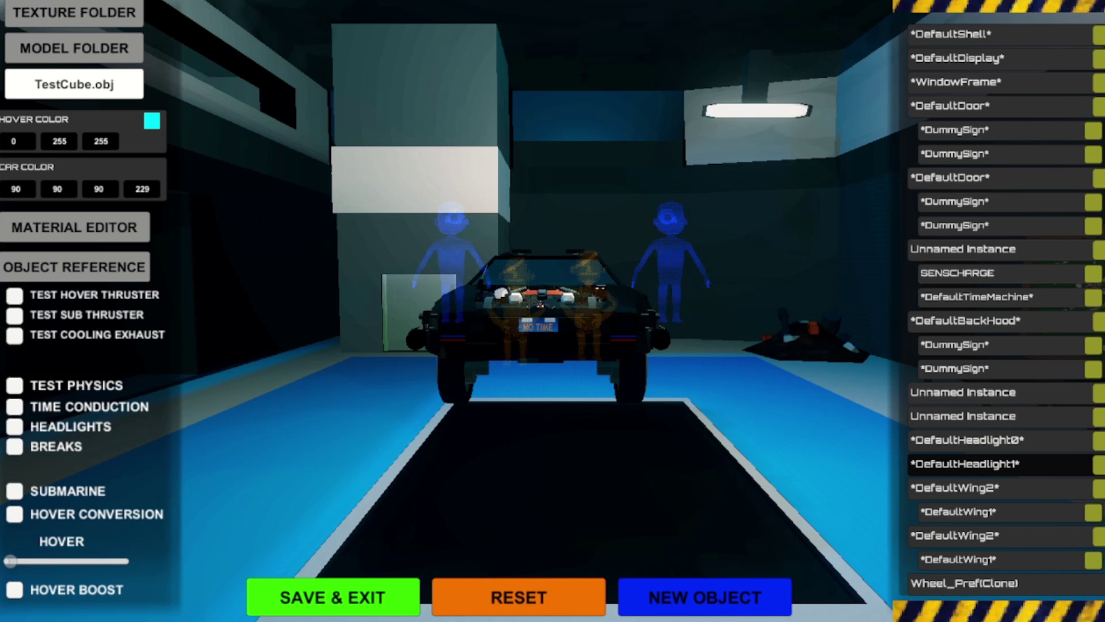
Select the *DefaultShell* object and review its mode options and properties, keeping the mode on NORMAL
click(1004, 35)
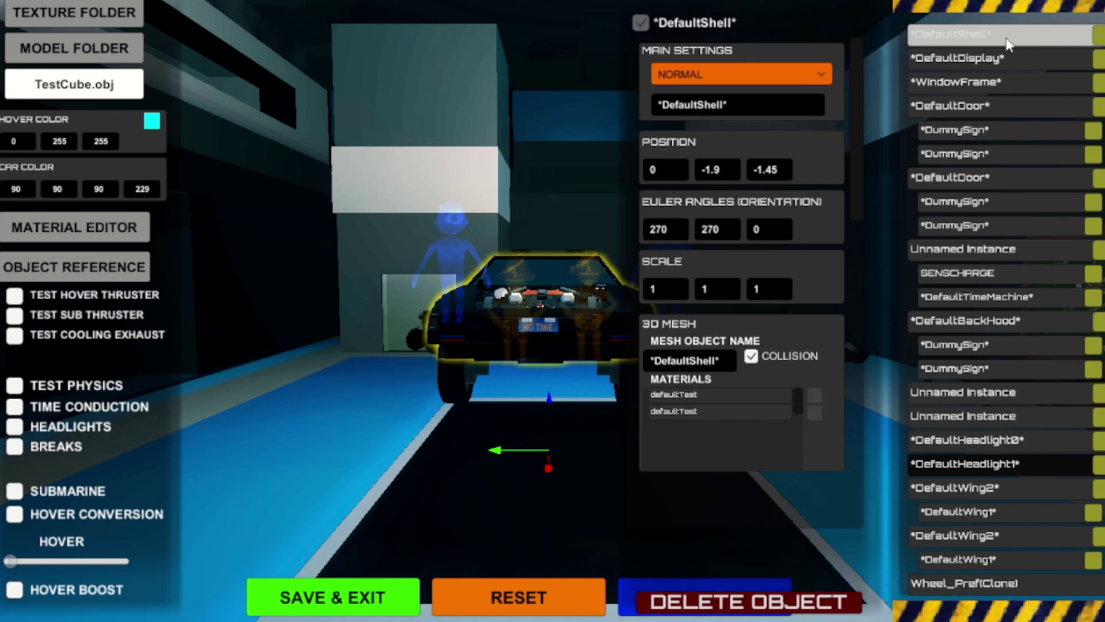
right_drag(386, 316, 672, 380)
right_drag(443, 474, 398, 416)
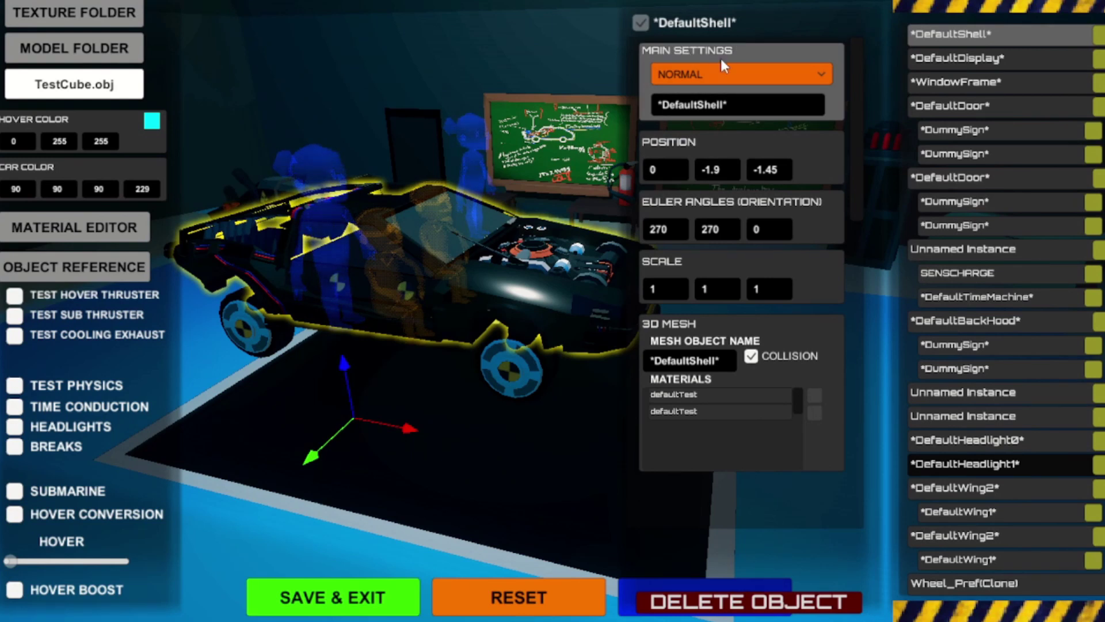
click(792, 73)
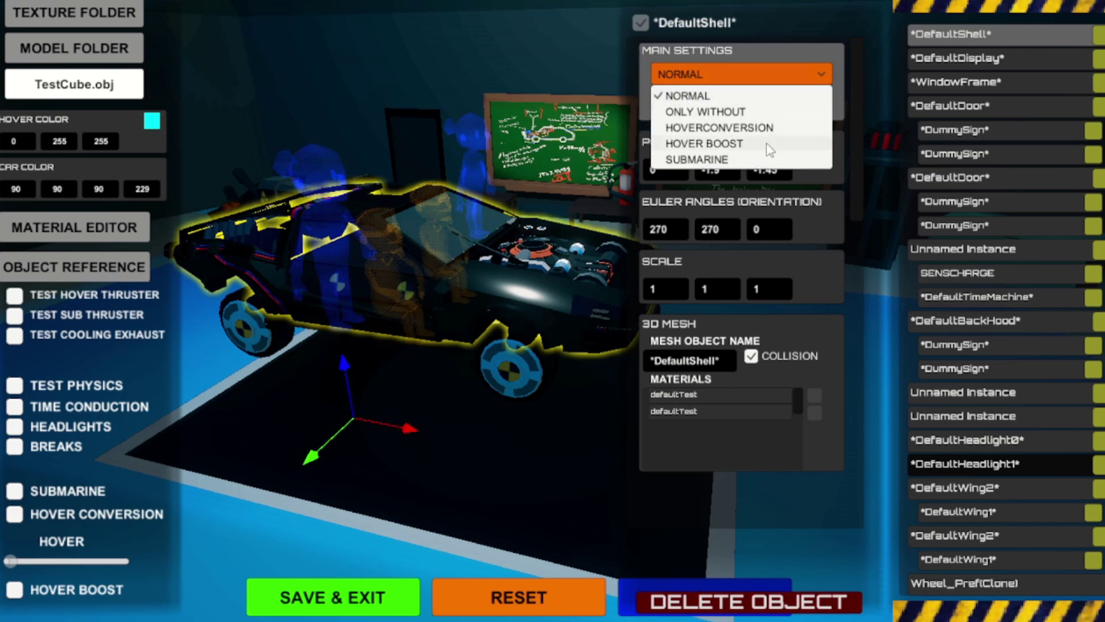
click(772, 79)
drag(854, 111, 858, 163)
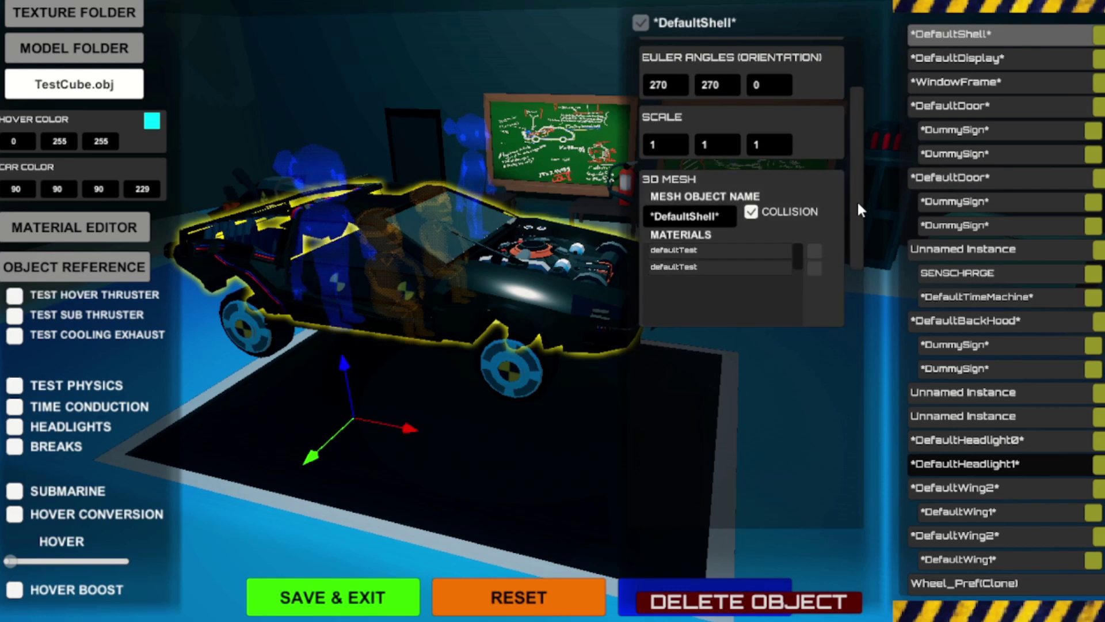
drag(858, 199, 866, 151)
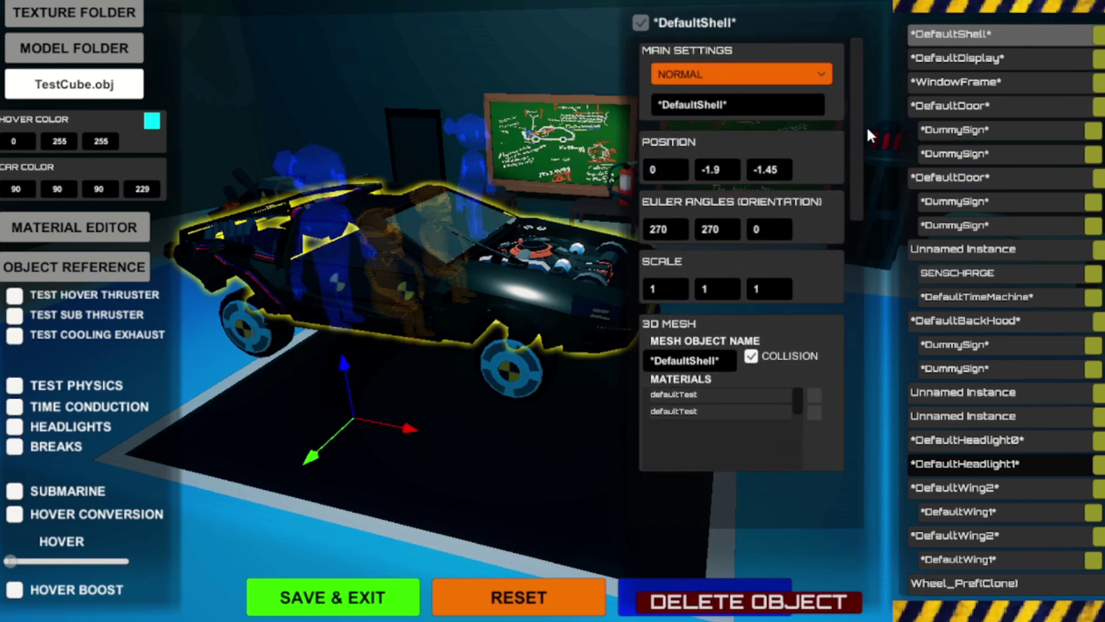
Try a Y position of -2.9 for the shell and return it to -1.9
click(716, 169)
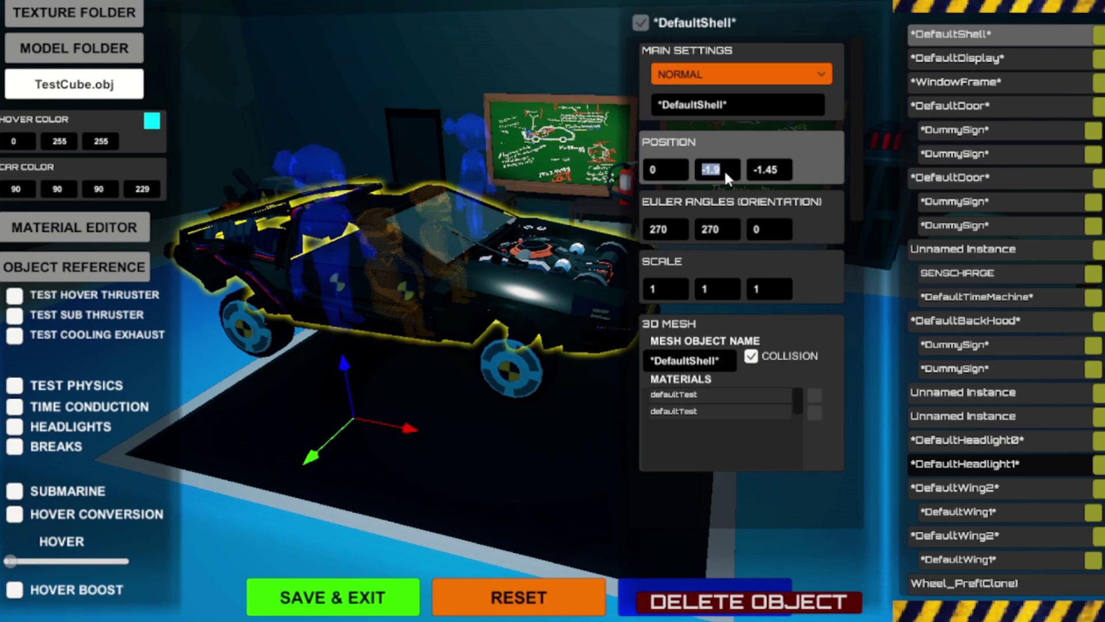
click(722, 227)
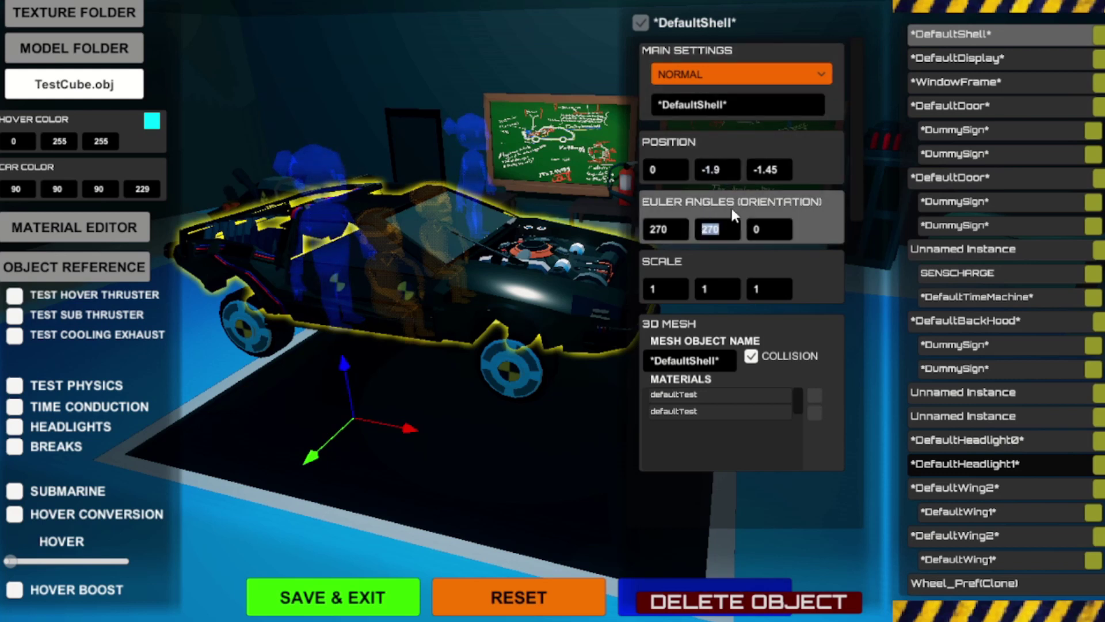
click(711, 168)
double_click(709, 170)
text(2)
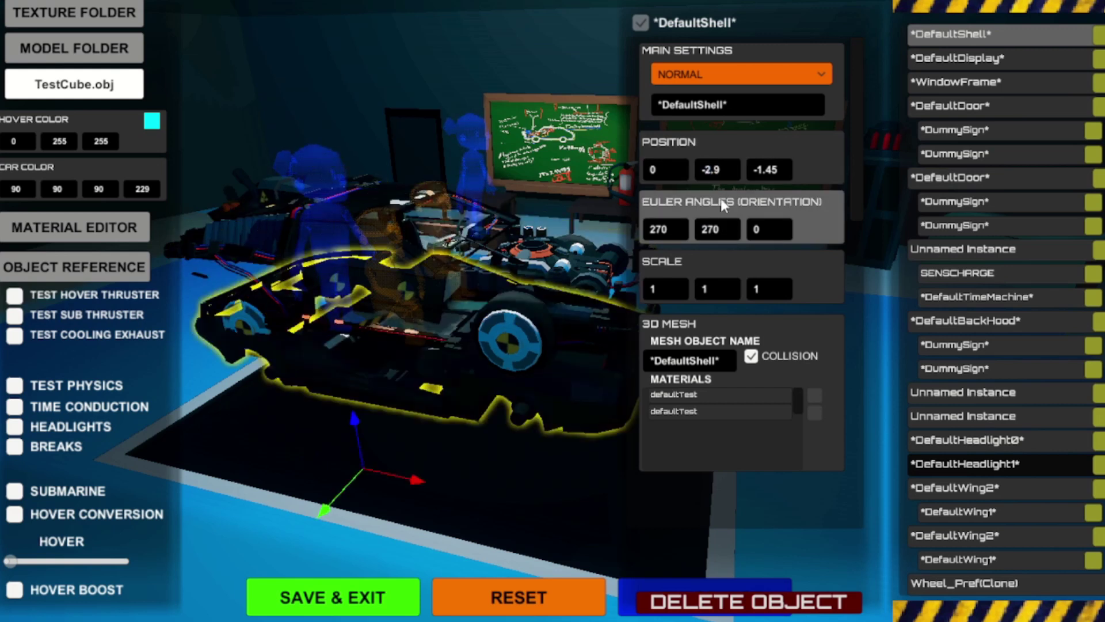
drag(706, 172, 710, 172)
text(1)
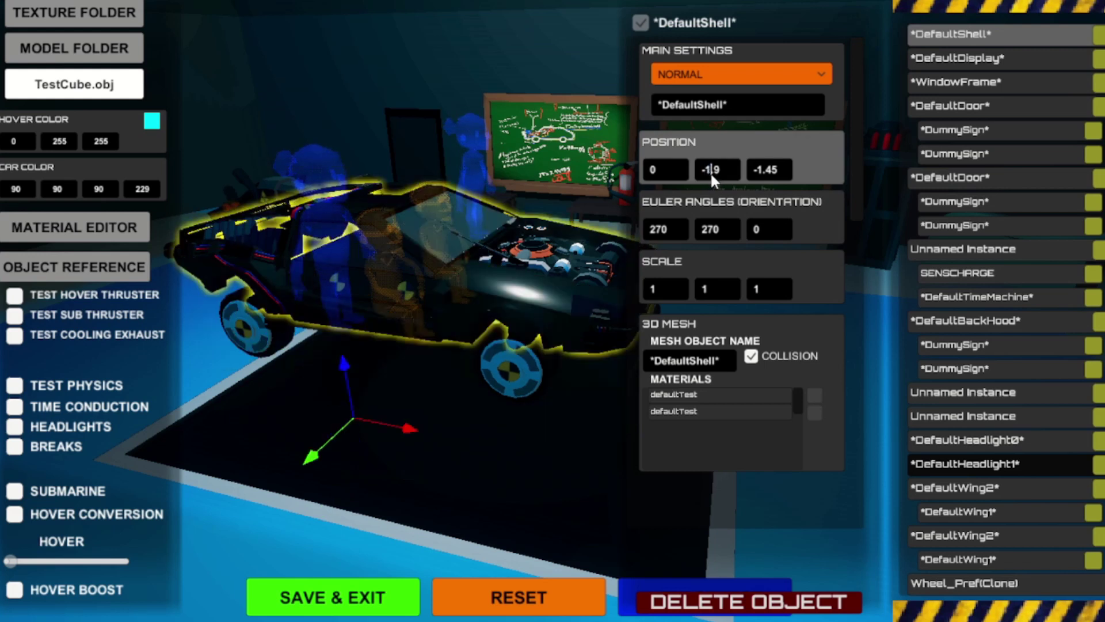
Try a Z orientation angle of 34 for the shell and clear the value again
middle_drag(499, 167, 524, 173)
click(787, 230)
text(34)
drag(786, 228, 754, 231)
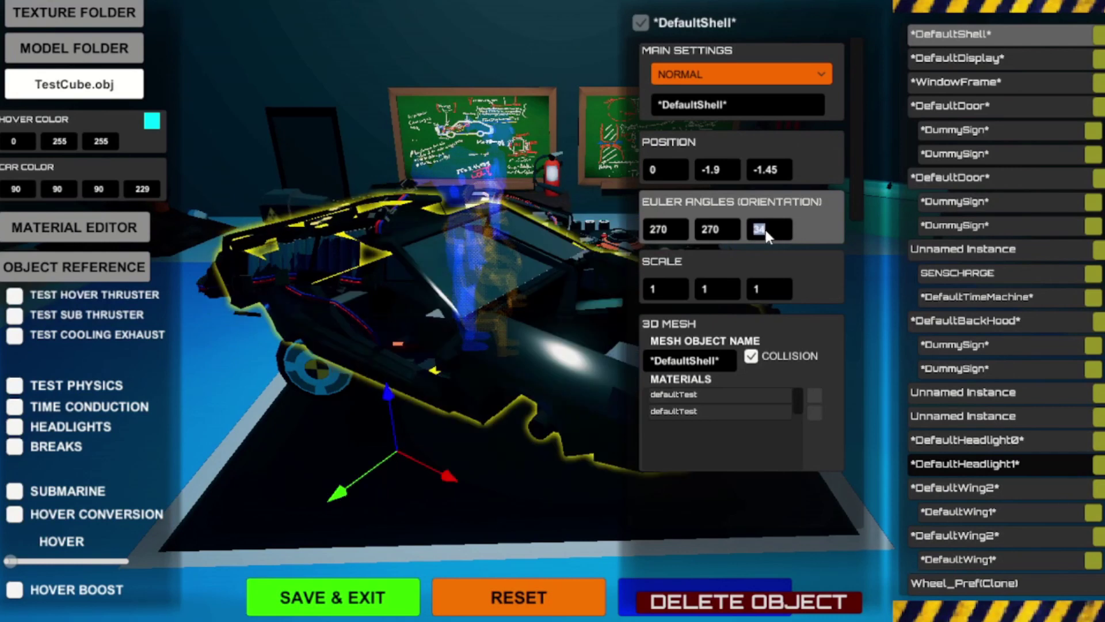
key(BackSpace)
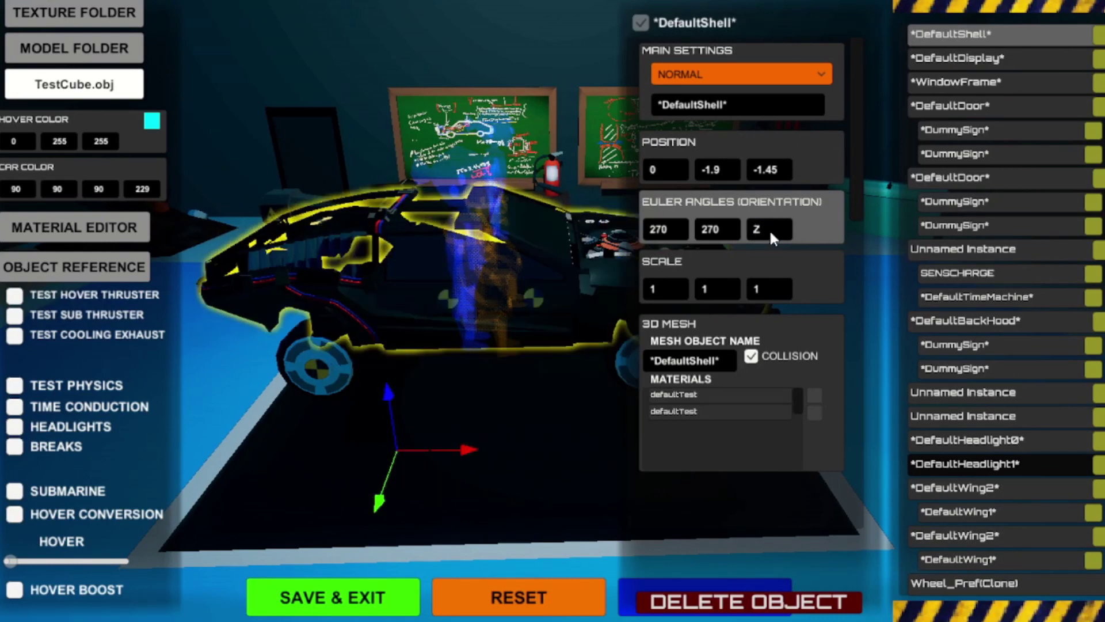
Try a scale of 2 on the shell's Z axis and on its Y axis, clearing each value again
click(771, 287)
text(2)
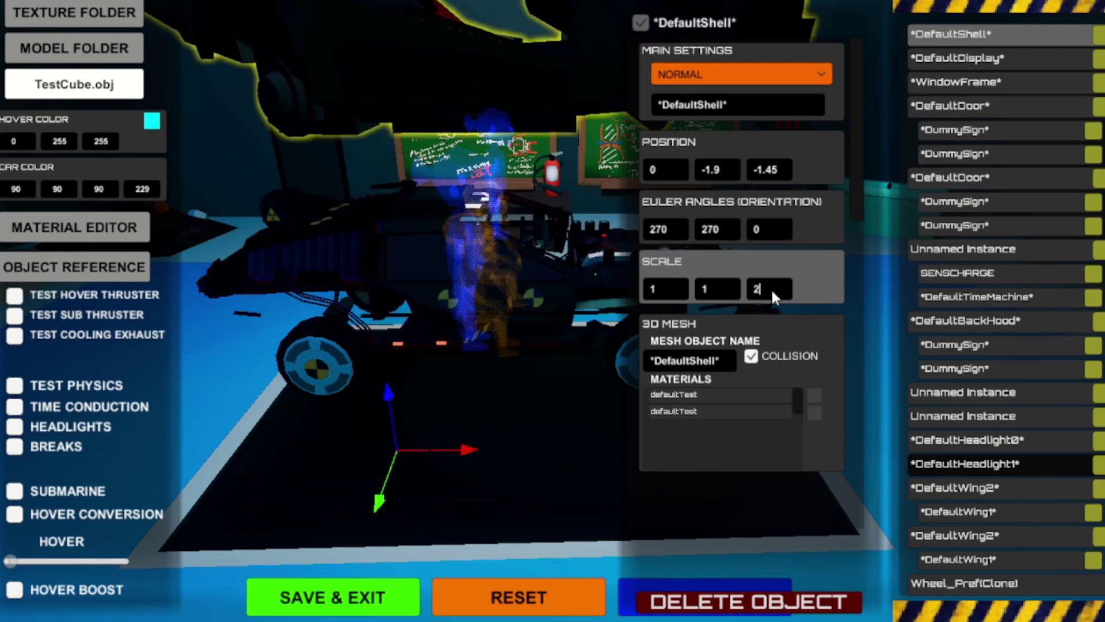
key(BackSpace)
click(735, 284)
text(2)
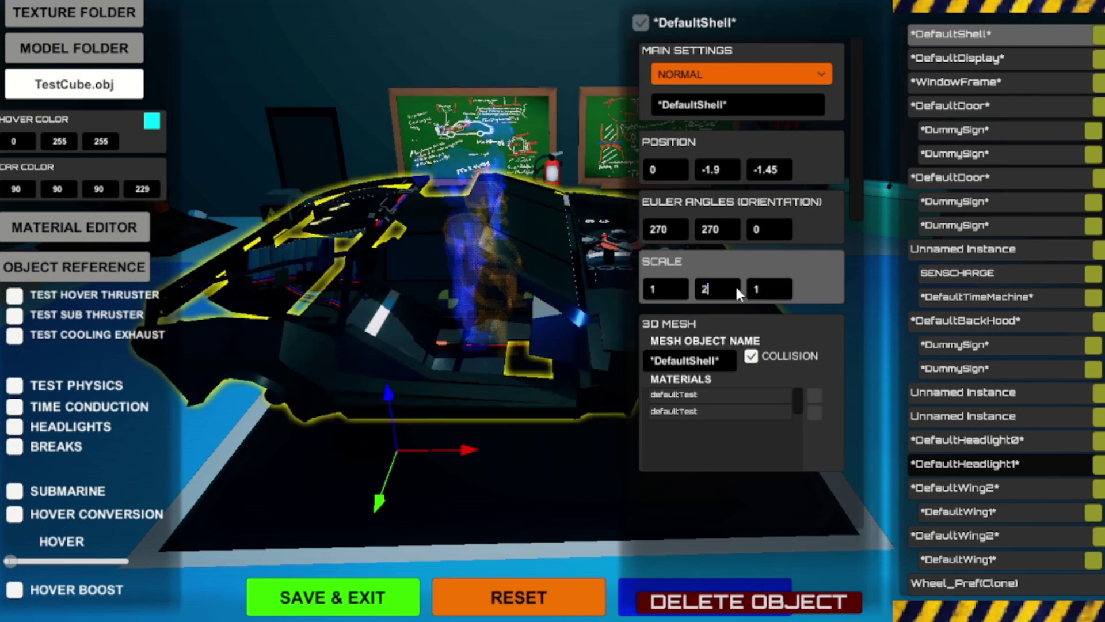
key(BackSpace)
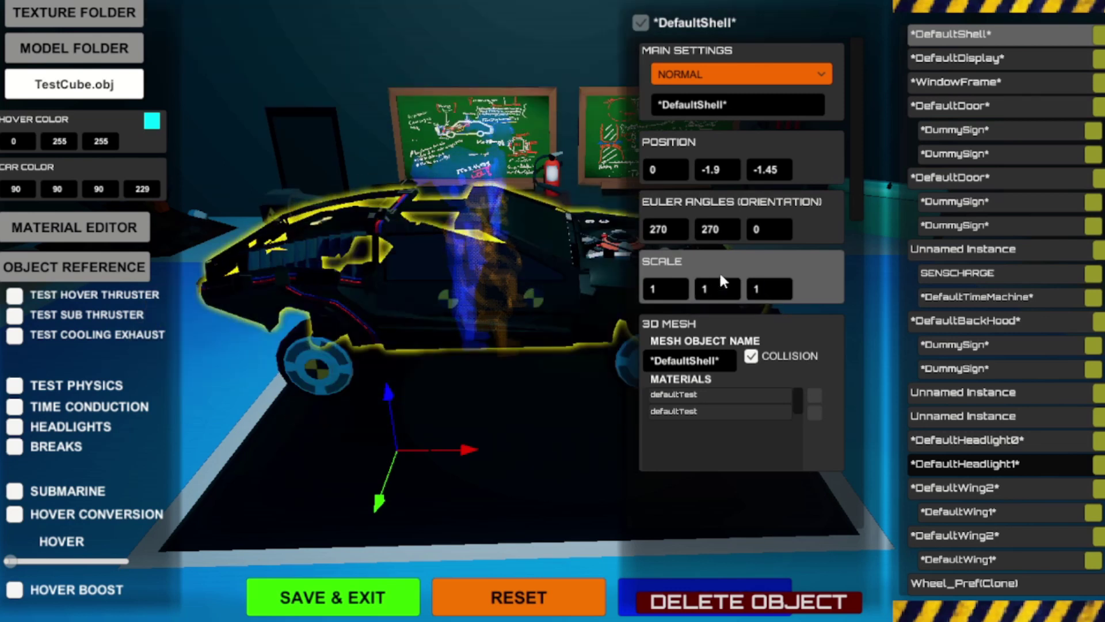
Rename the shell object as Tutorial Example
click(734, 104)
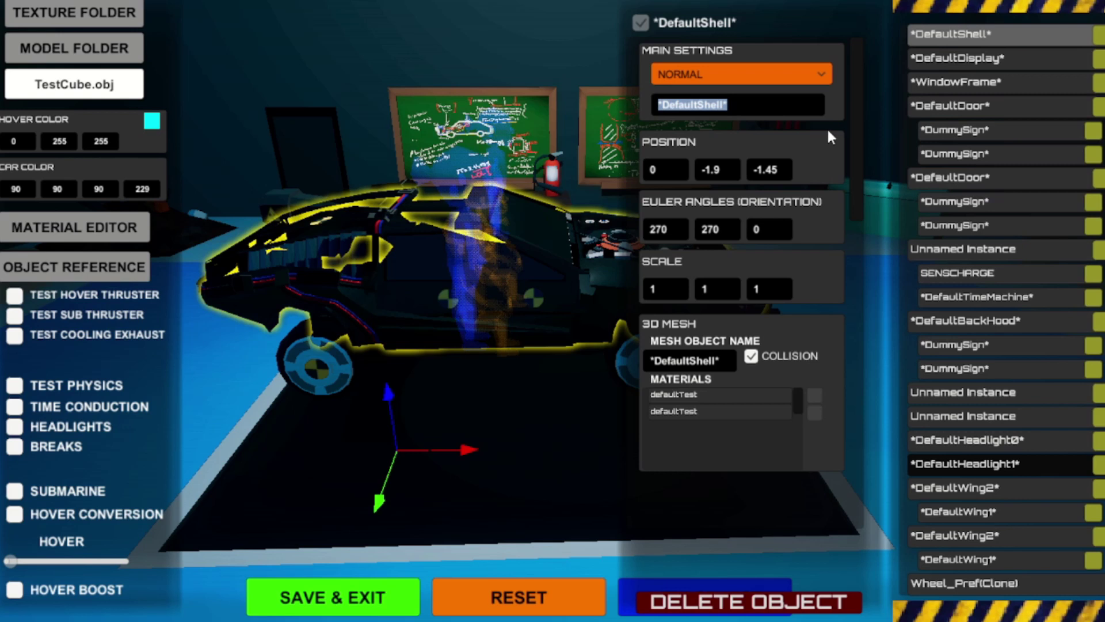
text(Tutorial Example)
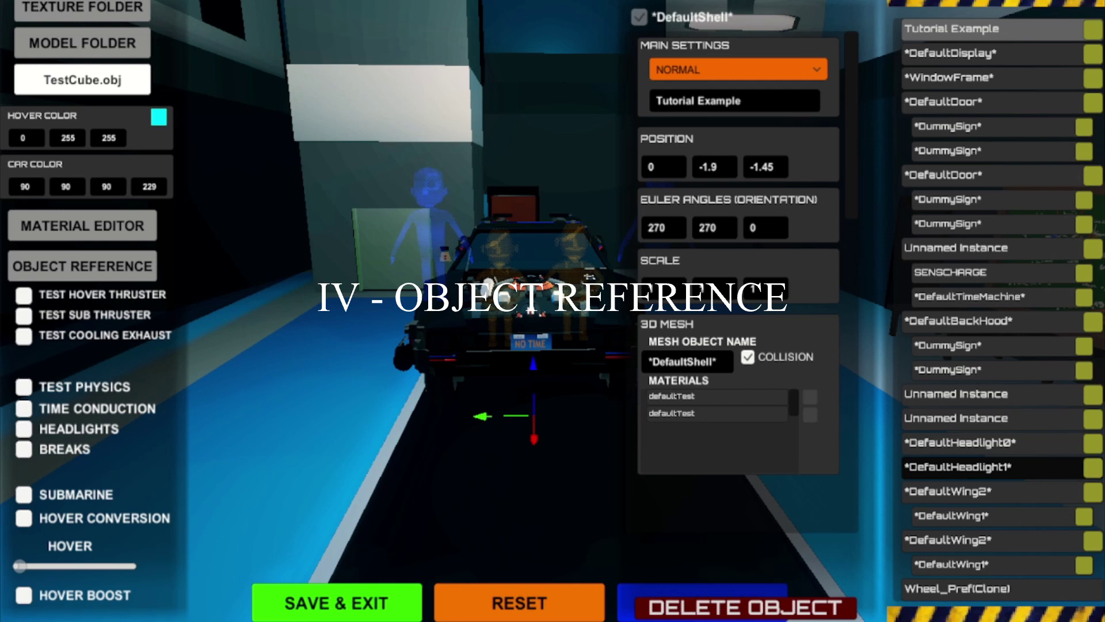
Browse the object reference list for the mesh object names available to the shell, and return to the editor
click(699, 362)
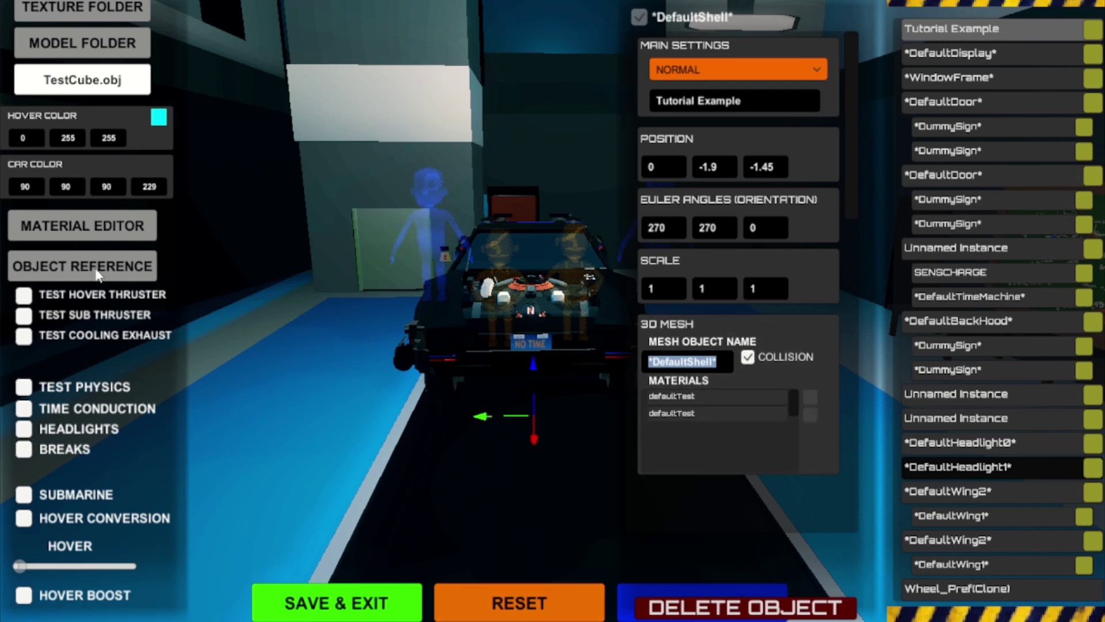
click(79, 268)
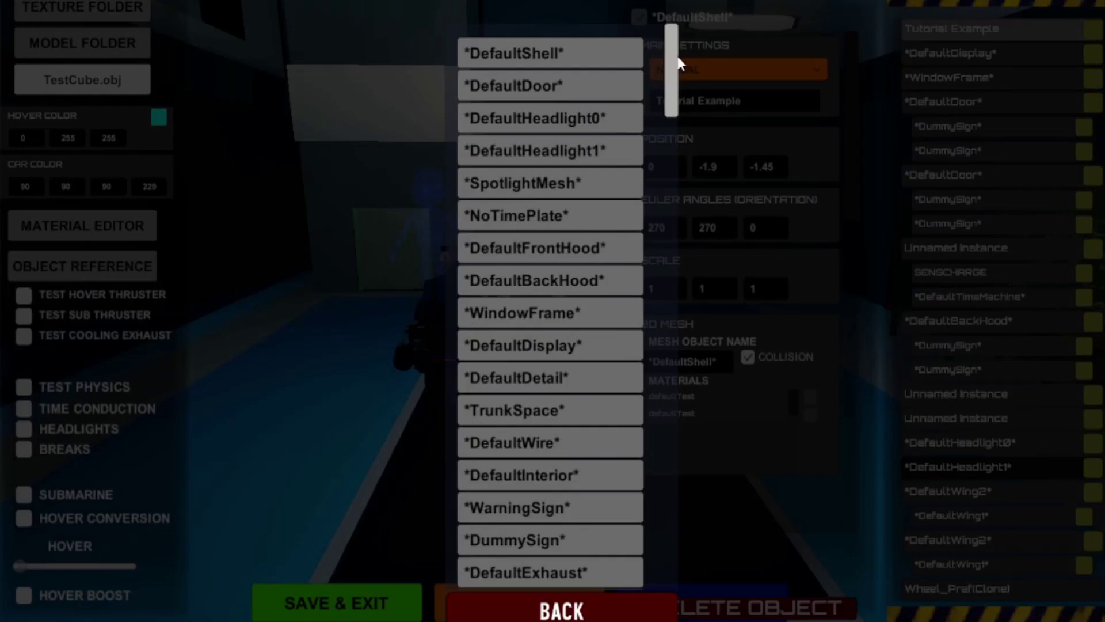
drag(678, 57, 703, 217)
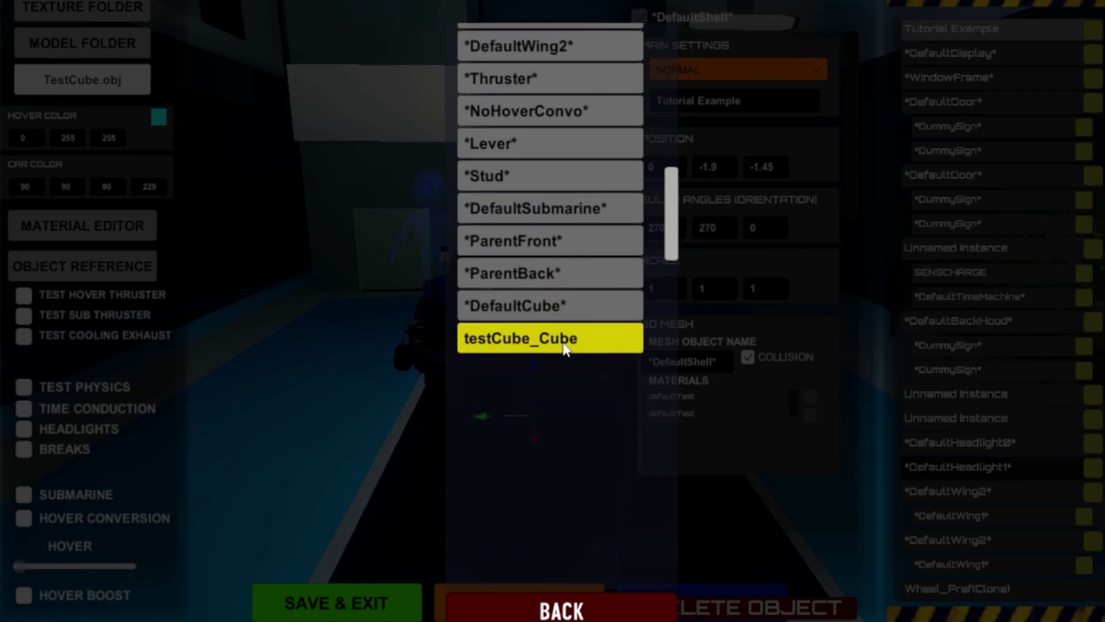
scroll(677, 247, up, 1)
drag(678, 249, 732, 78)
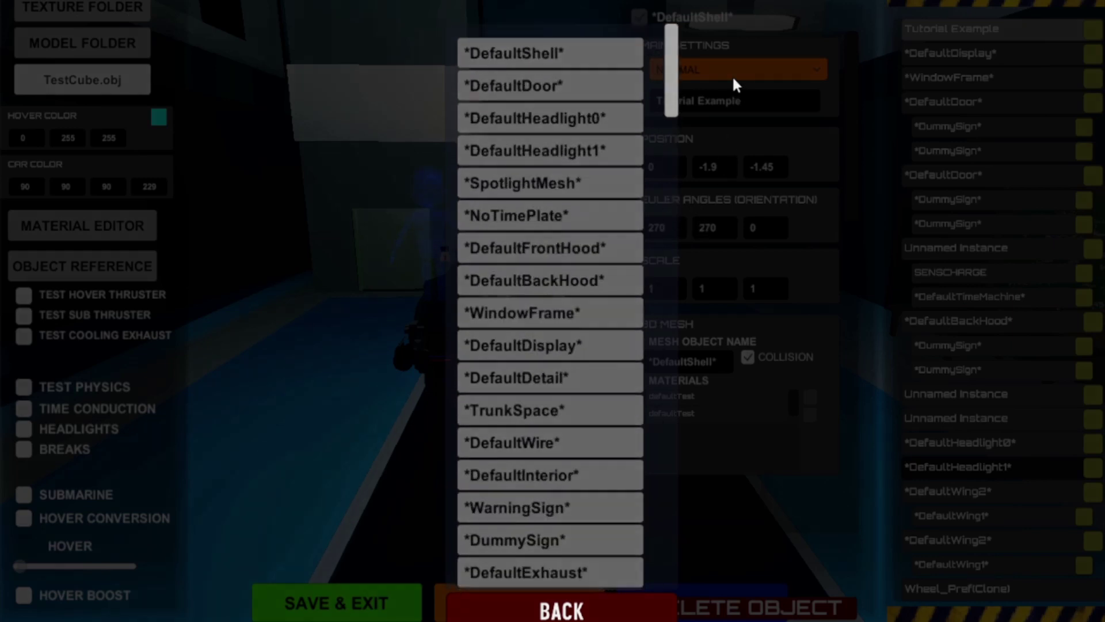
click(556, 613)
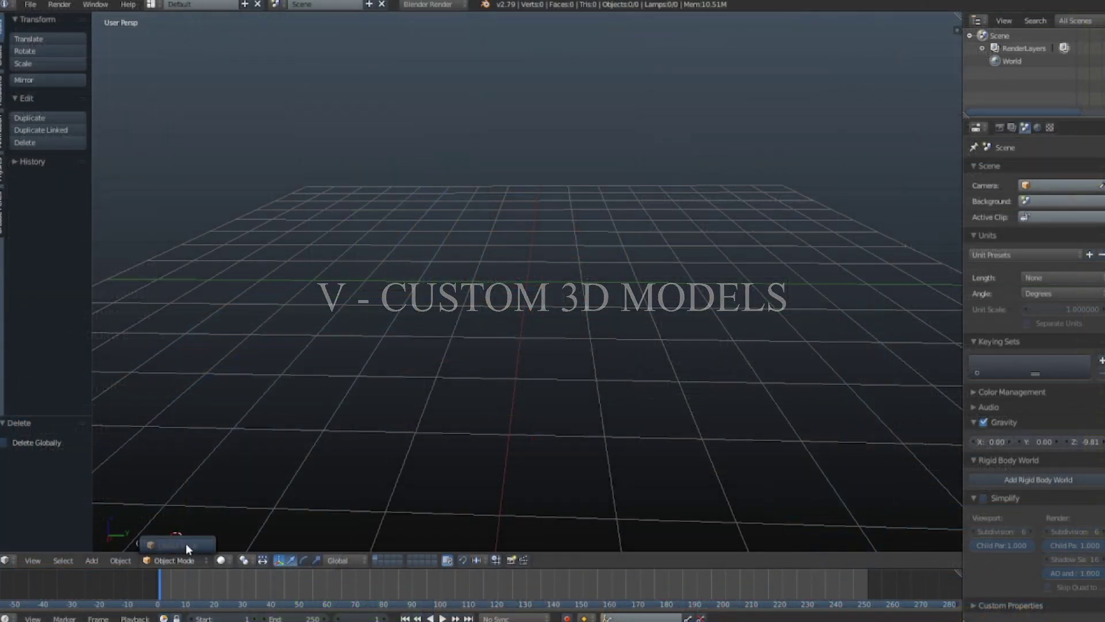
In Blender, add a cube mesh to the empty scene
click(91, 560)
mouse_move(106, 547)
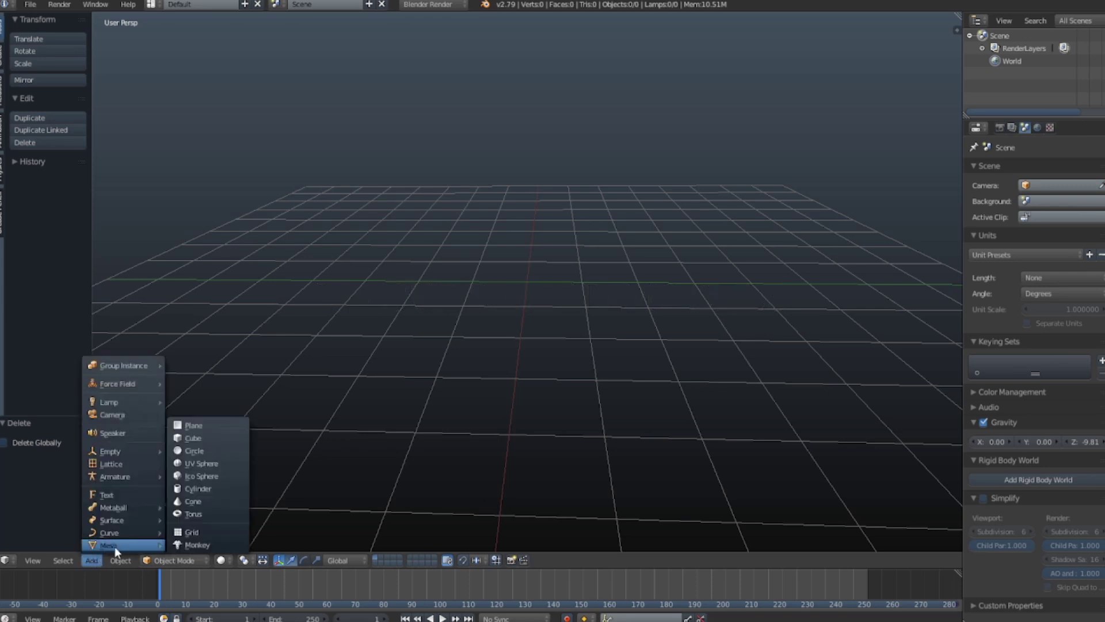
click(203, 437)
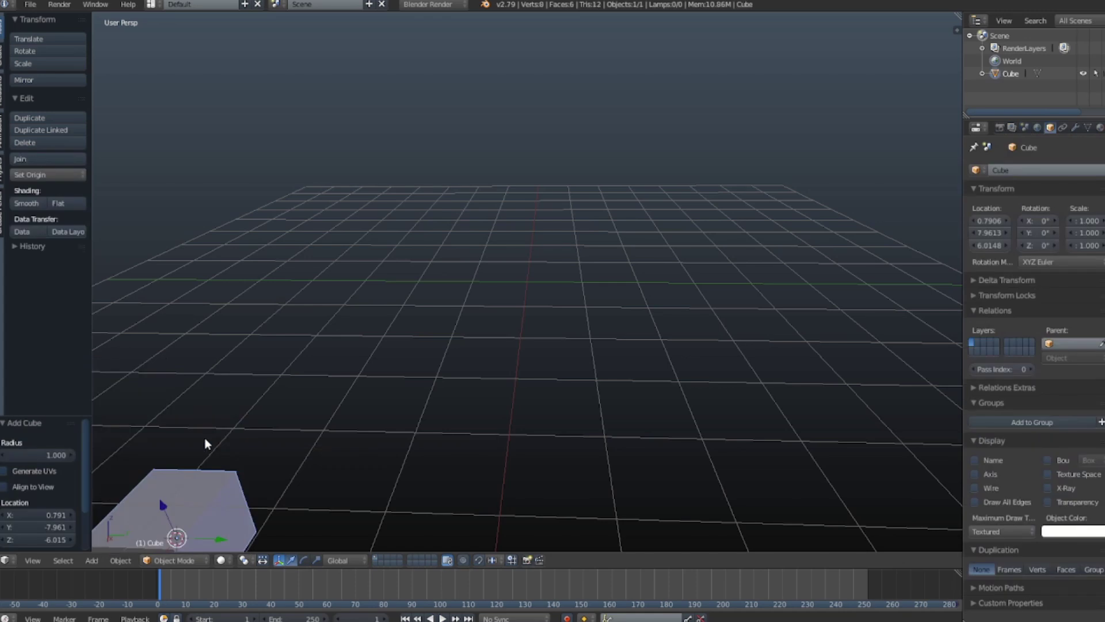
scroll(224, 431, down, 1)
Set the cube's location to 0 on the X, Y and Z axes
key(n)
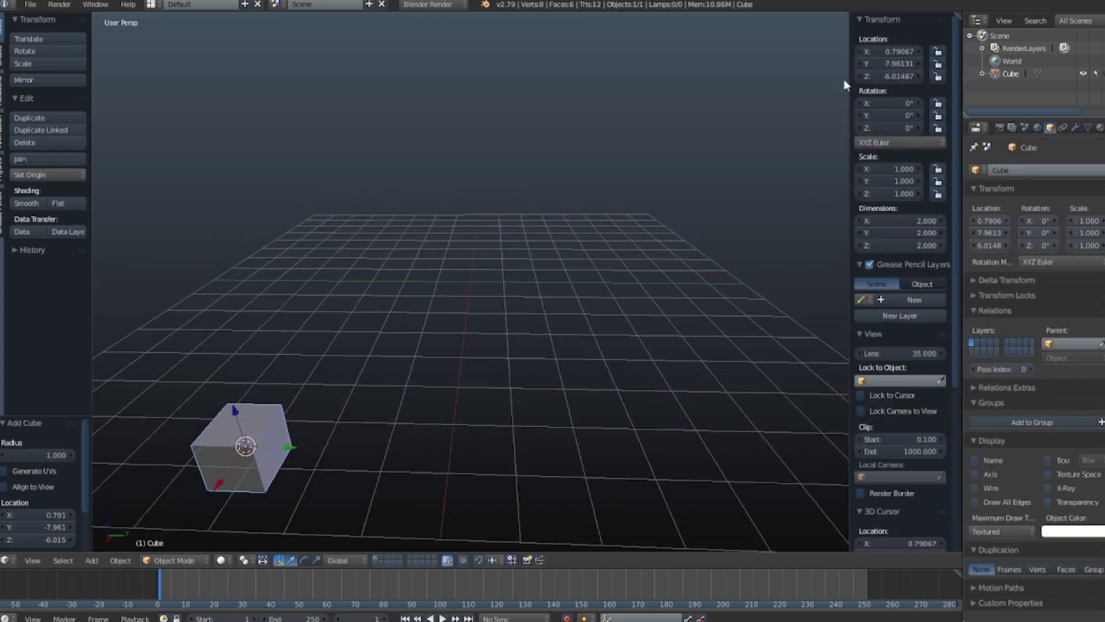
click(905, 52)
text(0)
key(Return)
text(0)
key(Return)
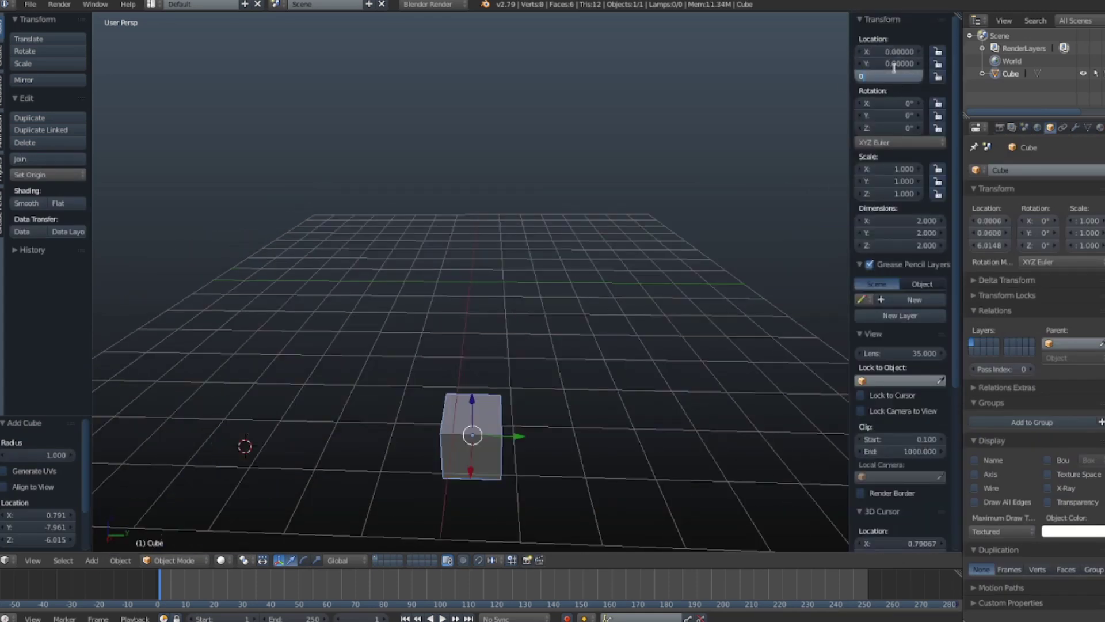
click(899, 76)
text(0)
key(Return)
Move and extrude the cube's geometry along Z to rough out a car body with a low hood and taller cabin
key(g)
key(z)
key(e)
key(g)
key(z)
Merge the surplus vertices along the car body's lower edge using the At Last option
right_click(533, 336)
shift+right_click(508, 328)
shift+right_click(436, 312)
key(alt+m)
click(410, 331)
middle_drag(409, 331, 610, 334)
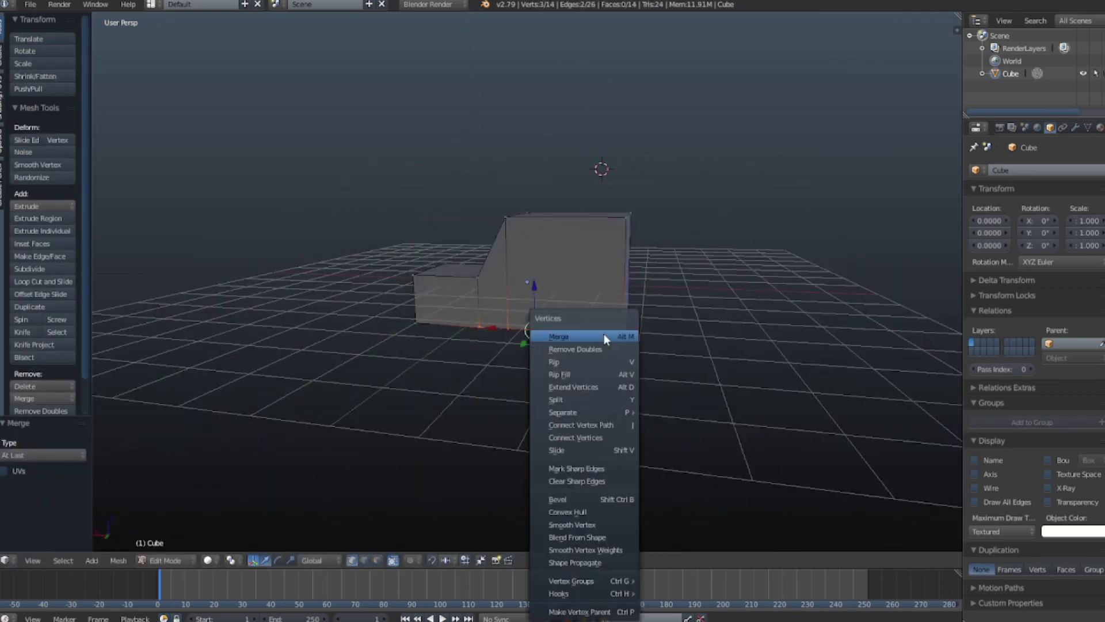
key(alt+m)
Split the view, show an image editor beside the model, and create a new solid red image named RedUV
drag(1, 564, 427, 518)
click(6, 560)
click(141, 560)
double_click(153, 511)
text(RodUV)
click(143, 555)
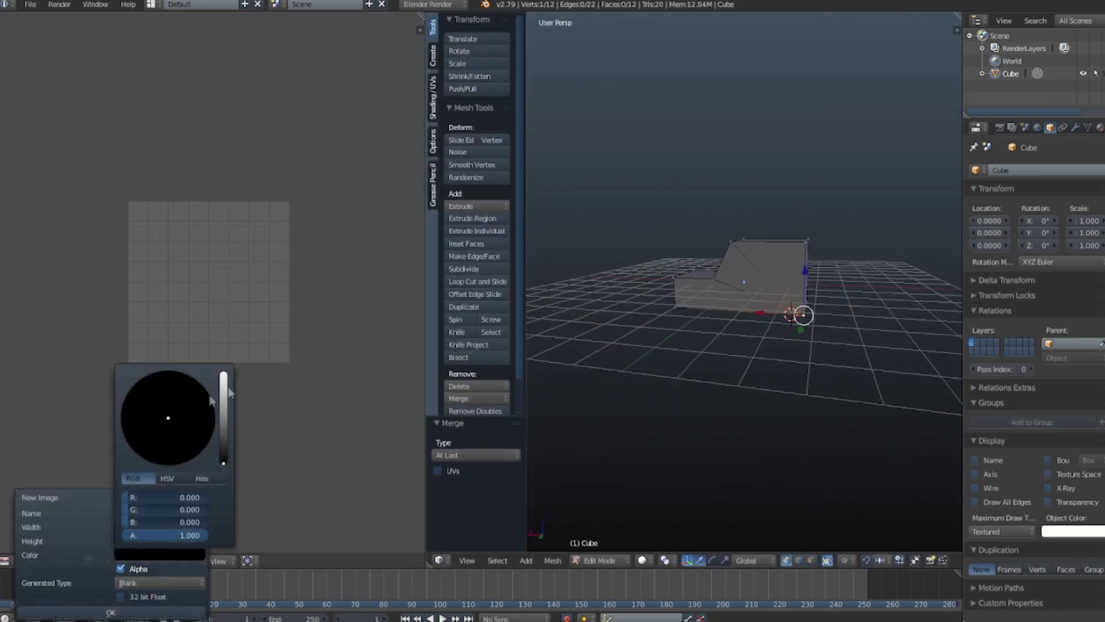
click(167, 460)
click(137, 611)
Create a second new image named BlueUV with a solid blue color
click(93, 559)
click(135, 548)
click(138, 513)
text(BlueUV)
click(160, 554)
click(133, 398)
click(112, 612)
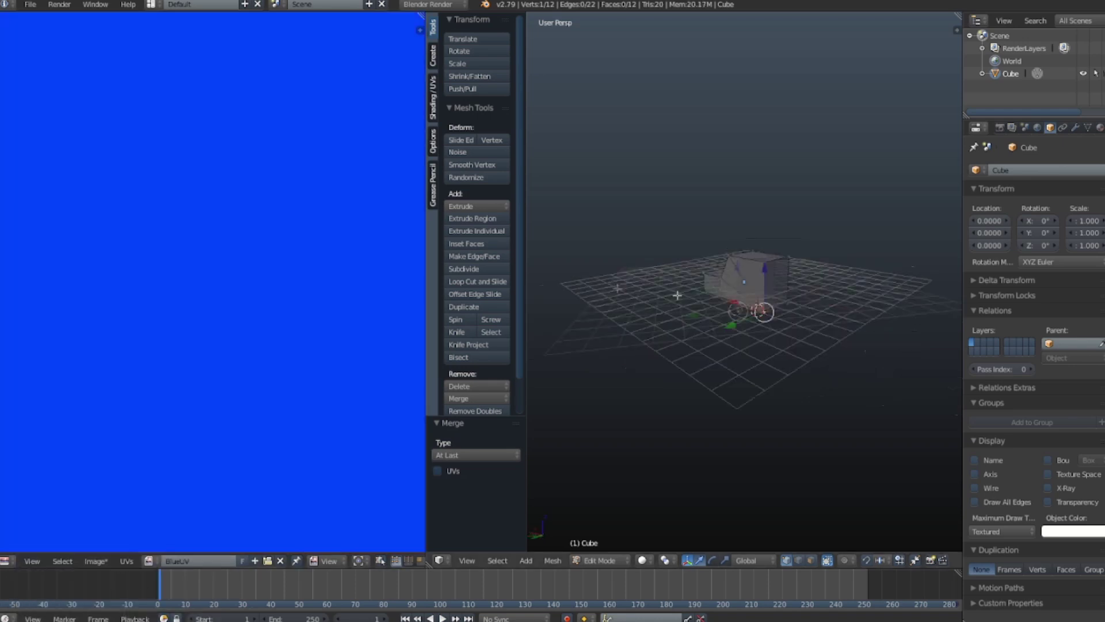
Select the entire car body mesh and assign the BlueUV image to it
middle_drag(702, 282, 747, 382)
key(a)
key(a)
click(149, 560)
click(192, 434)
Select all faces except the sloped windshield face and assign the RedUV image to them
click(810, 560)
ctrl+right_click(743, 324)
middle_drag(743, 323, 591, 425)
click(149, 557)
click(176, 445)
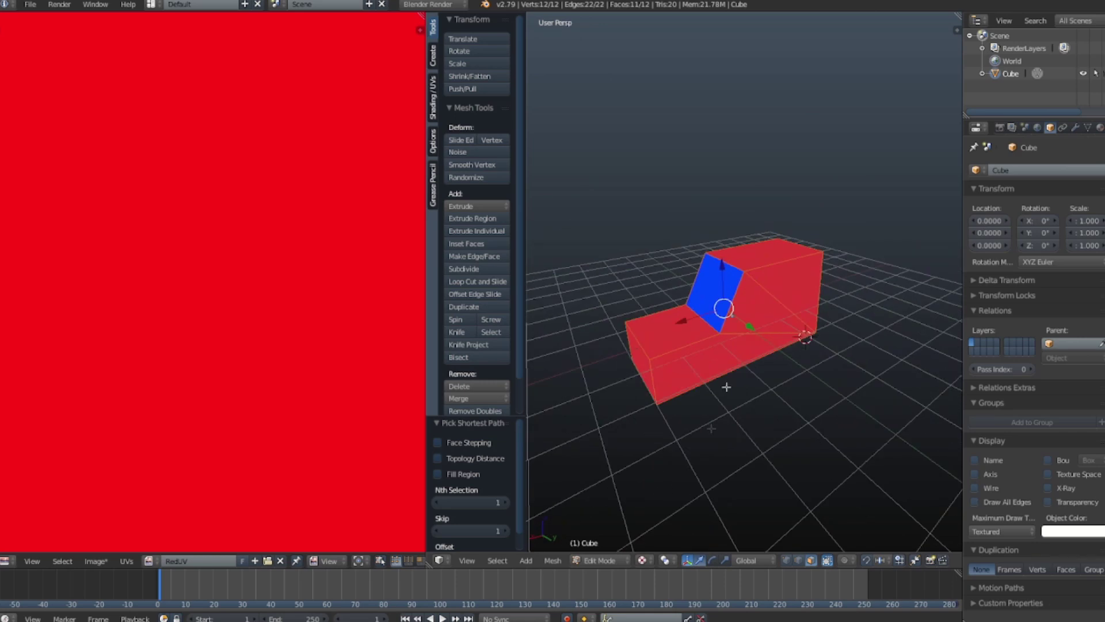
Rename the car body object as TestShell and return to Object Mode
click(1042, 170)
text(TestShell)
key(Return)
middle_drag(742, 368, 781, 227)
key(Tab)
Narrow the image editor and add a cylinder mesh beside the car body
drag(426, 518, 299, 518)
click(400, 560)
mouse_move(420, 546)
click(532, 422)
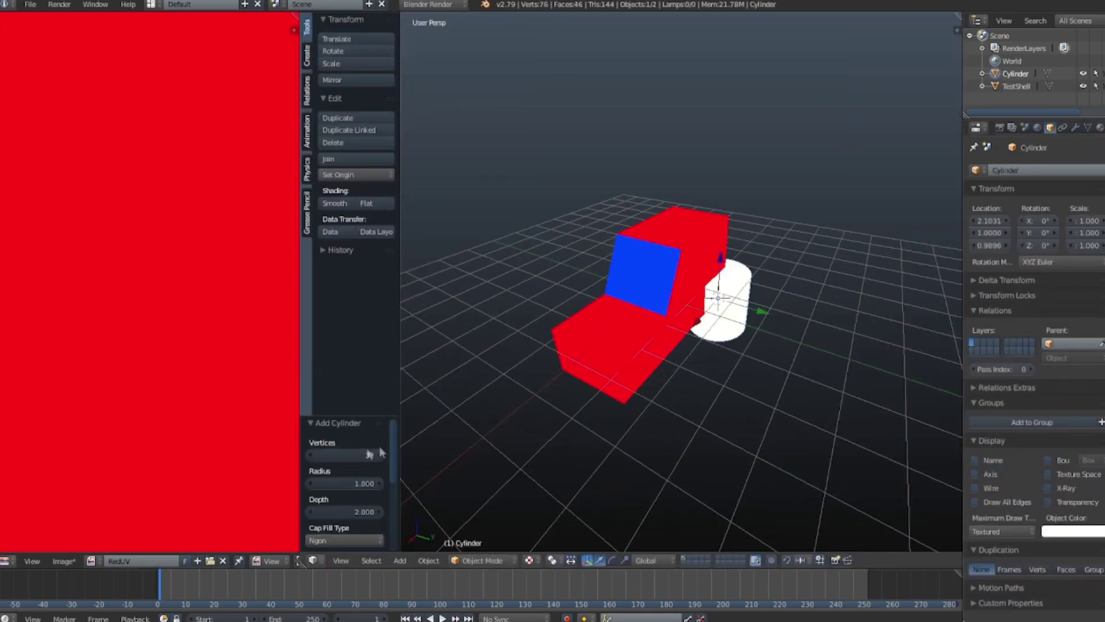
Rename the cylinder object and its mesh data as TutorialWheel
click(1016, 169)
click(1087, 127)
click(1027, 170)
text(TutorialWheel)
Rotate the cylinder's mesh by 90 degrees in Edit Mode and shape it into a wheel with a narrow axle stub facing the car
click(483, 560)
click(506, 533)
click(334, 454)
text(90)
drag(763, 311, 725, 329)
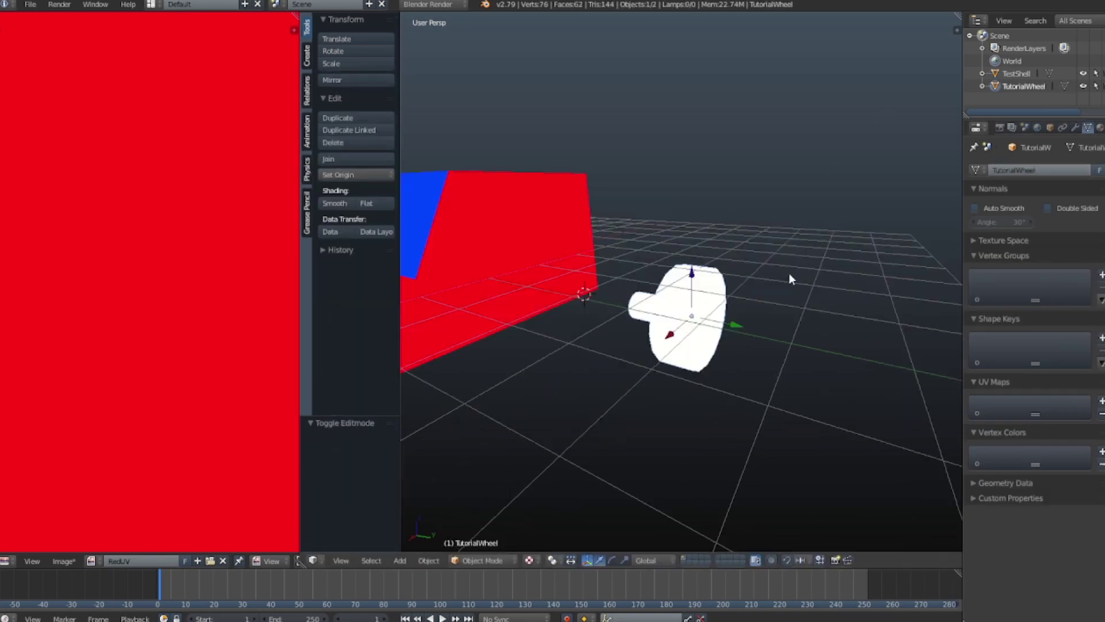
scroll(727, 257, down, 3)
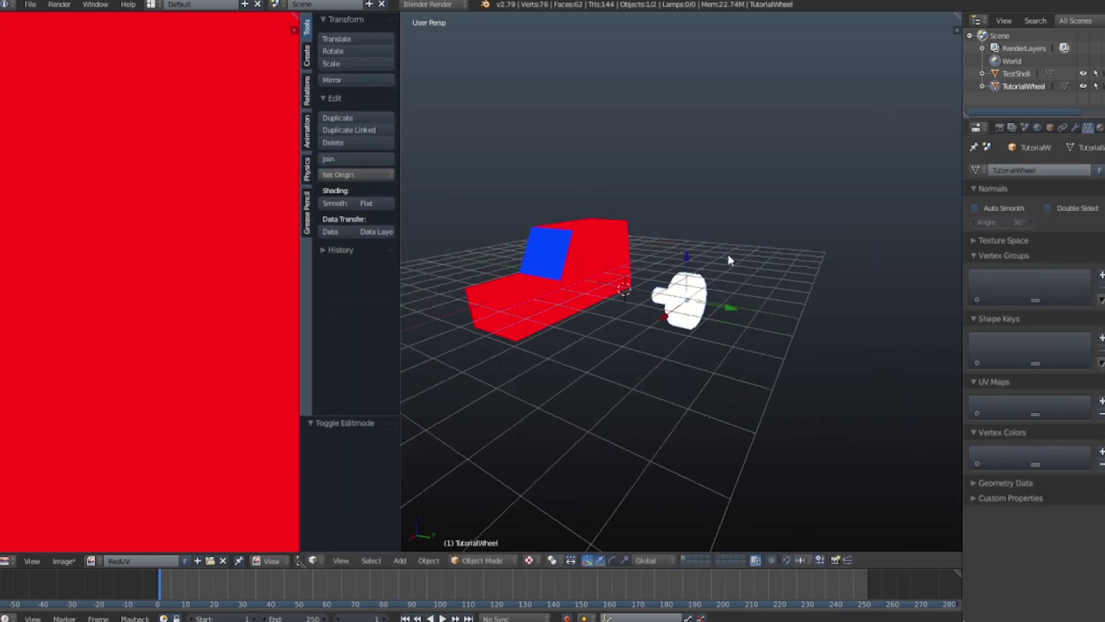
Set the wheel object's X, Y and Z location to 0
key(n)
key(BackSpace)
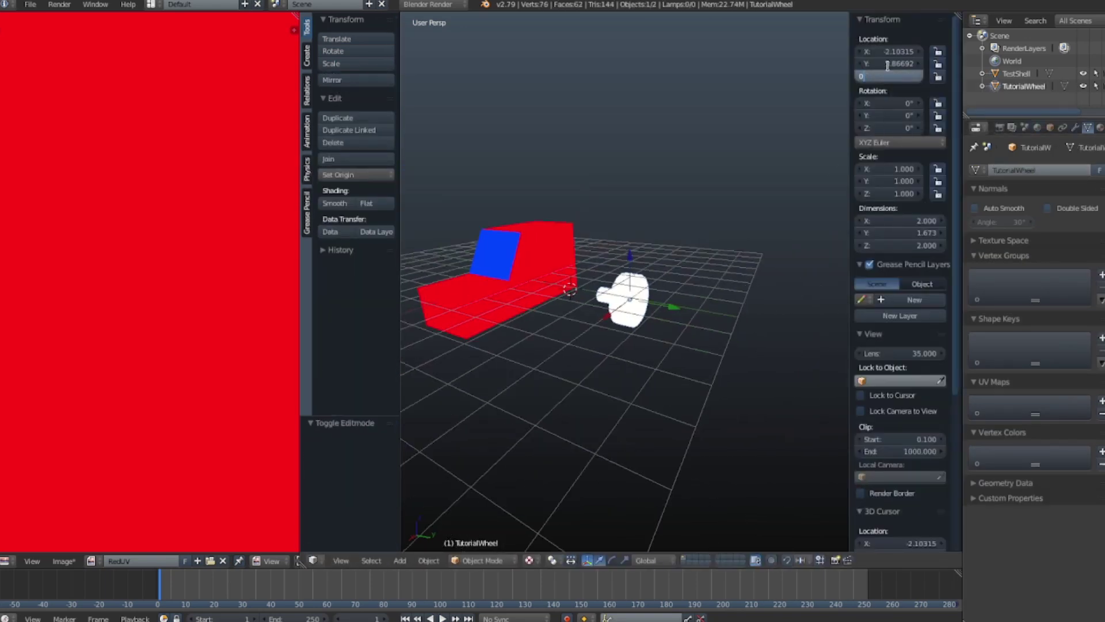
key(Return)
key(BackSpace)
middle_drag(641, 251, 740, 374)
scroll(645, 338, up, 4)
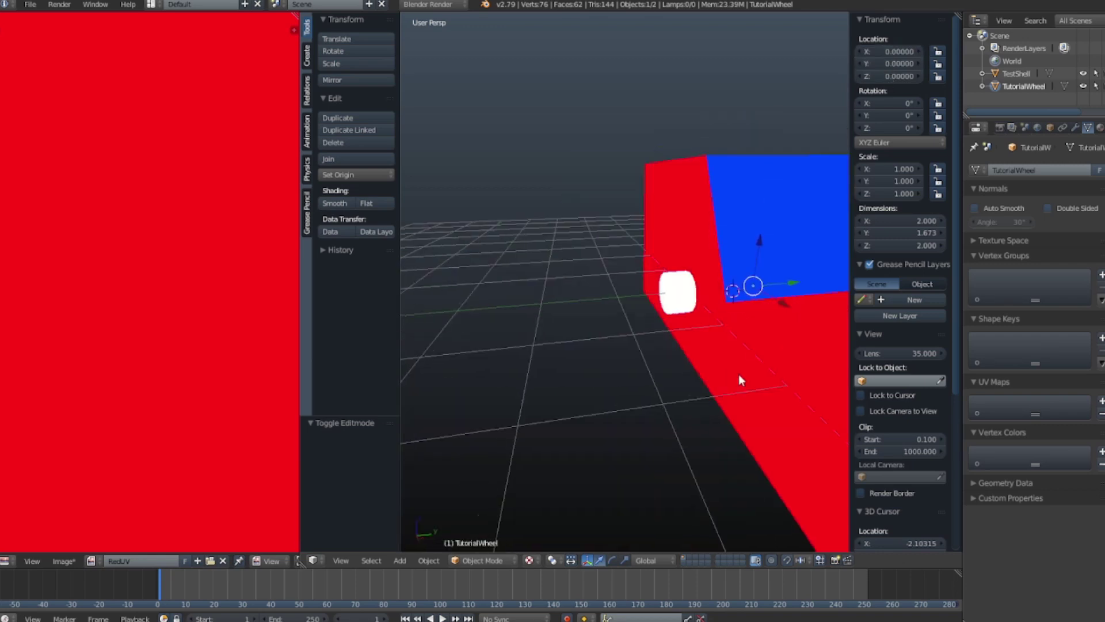
Triangulate all faces of the TutorialWheel mesh and return to Object Mode
click(481, 560)
click(482, 531)
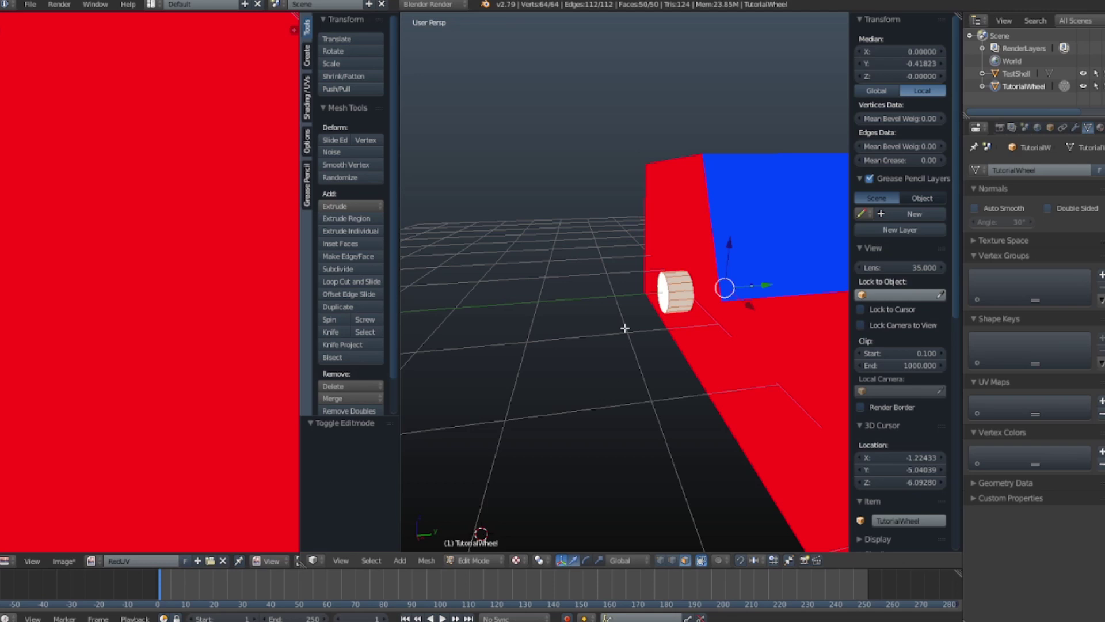
key(ctrl+t)
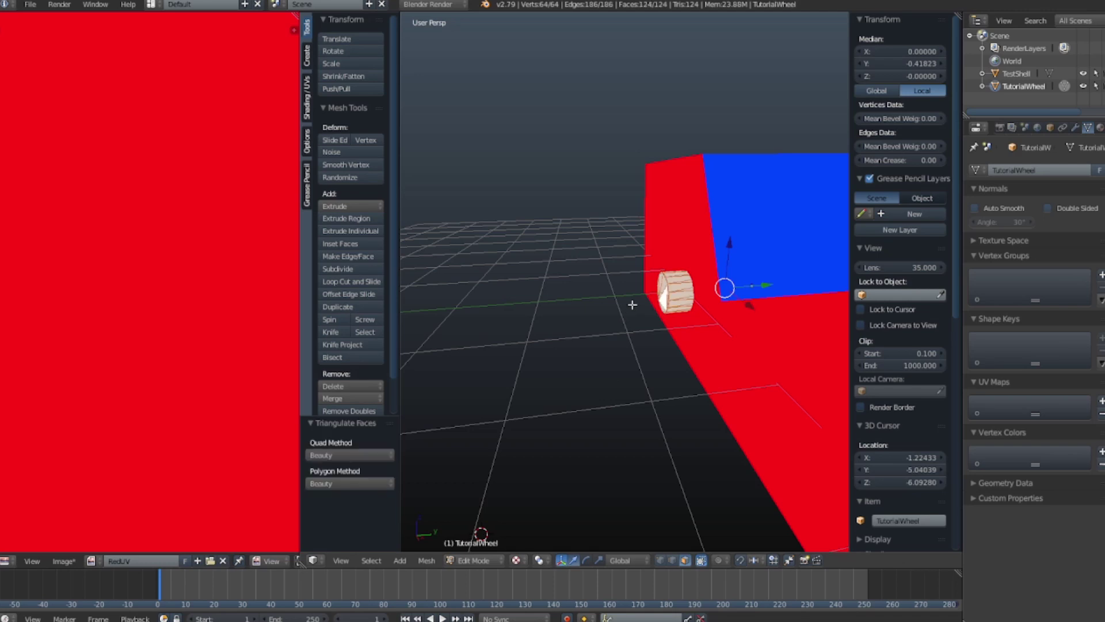
click(478, 560)
click(482, 548)
Select the TestShell car body and triangulate its selected red faces in Edit Mode
right_click(710, 309)
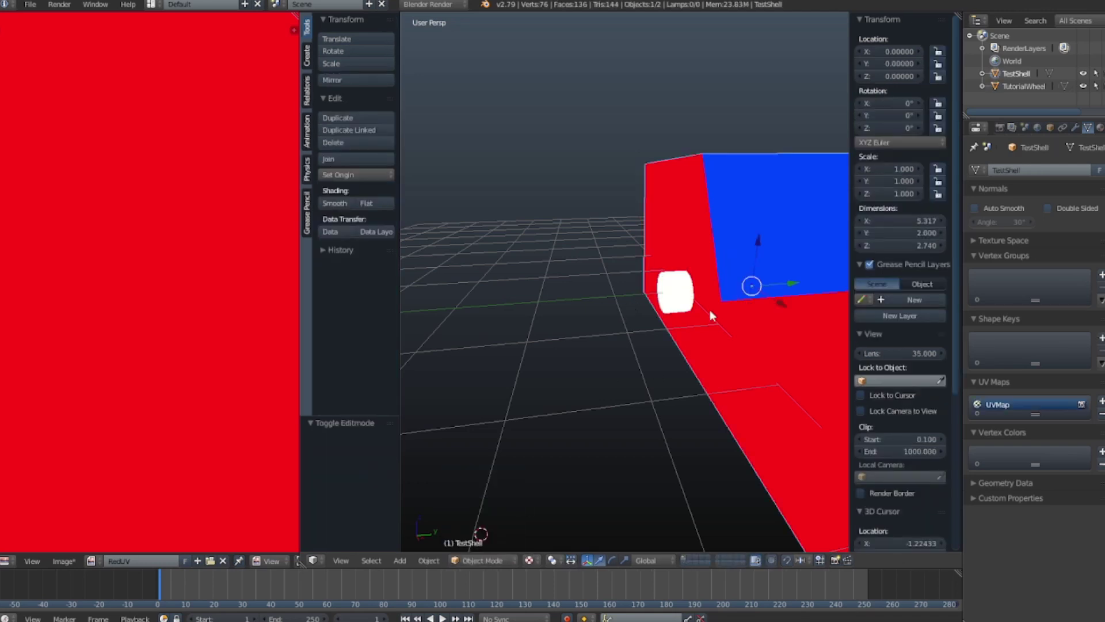
click(476, 559)
click(480, 531)
scroll(528, 452, down, 2)
middle_drag(679, 351, 609, 341)
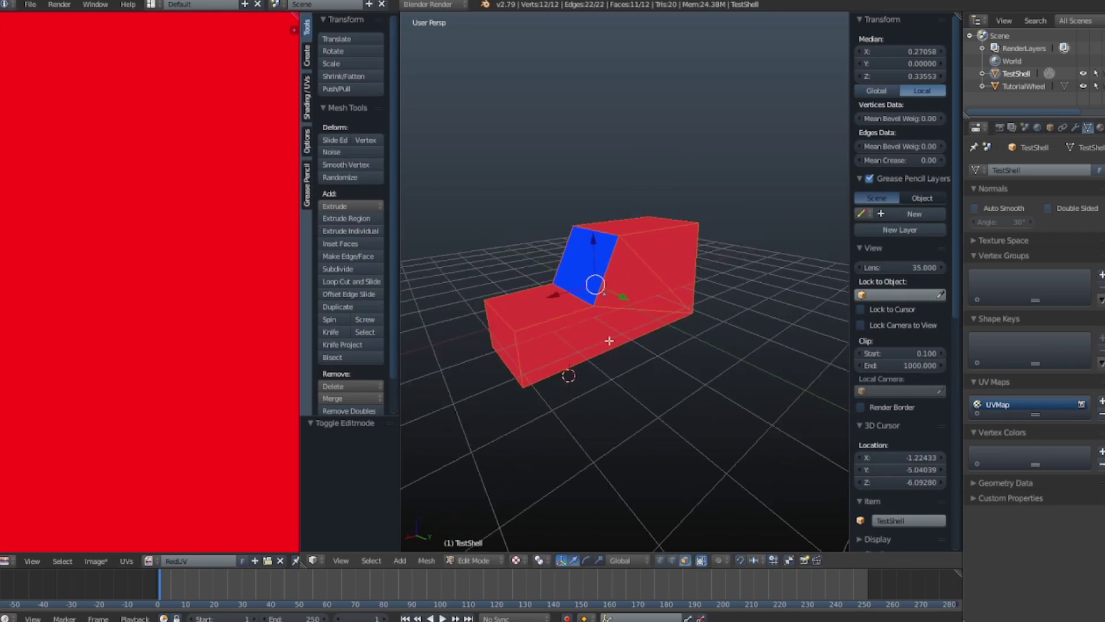
key(ctrl+t)
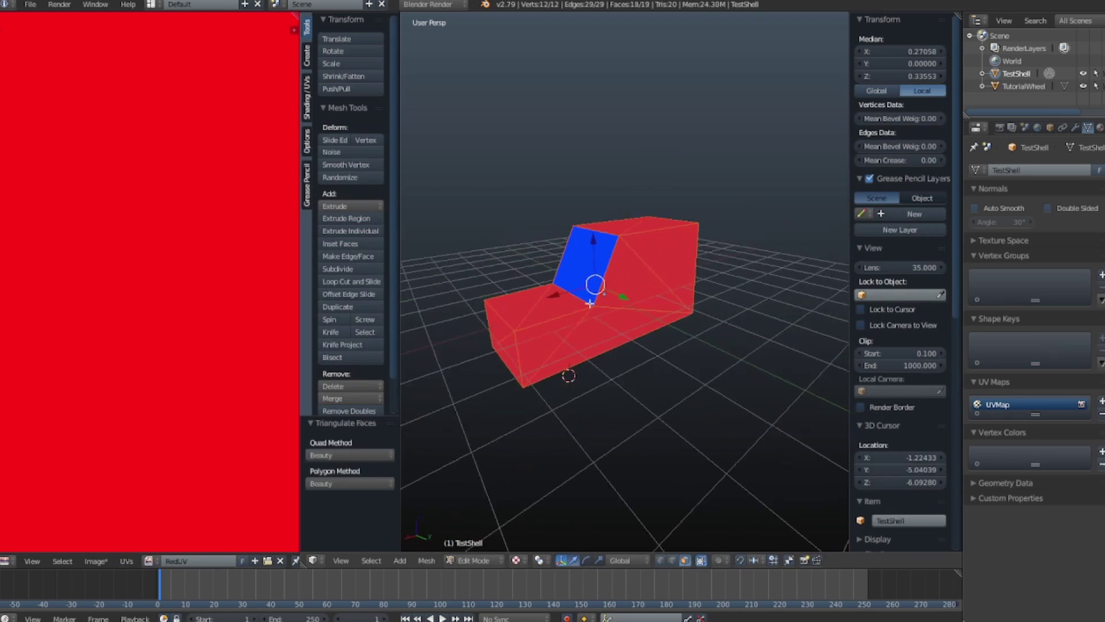
Split the blue windshield face into triangles by joining two of its opposite corner vertices with an edge
middle_drag(609, 341, 638, 334)
scroll(652, 330, up, 3)
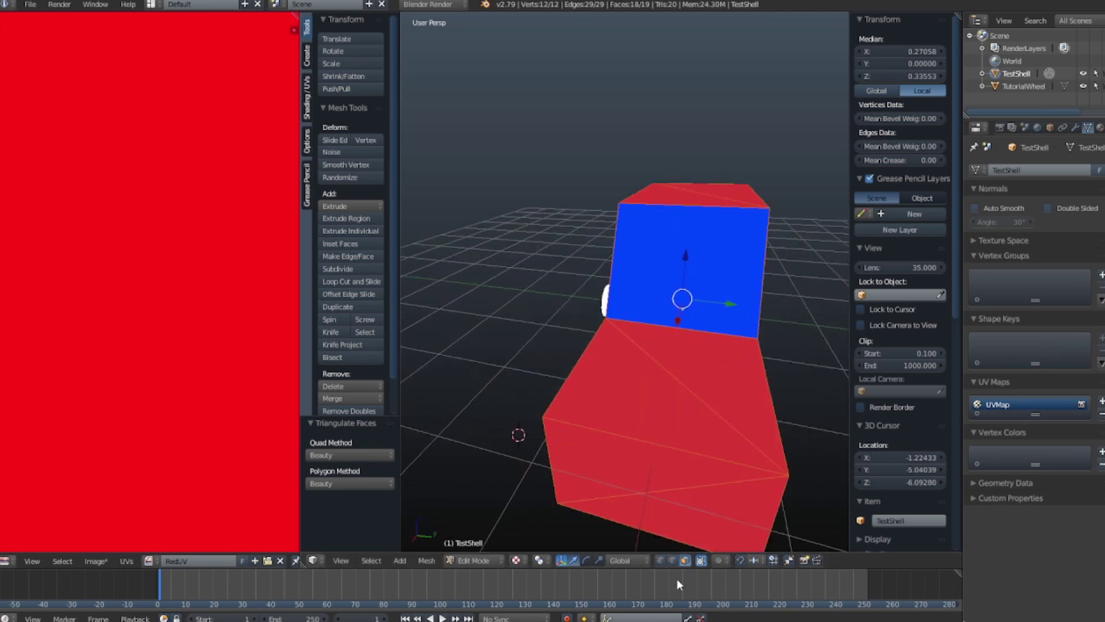
right_click(623, 314)
shift+right_click(759, 218)
key(f)
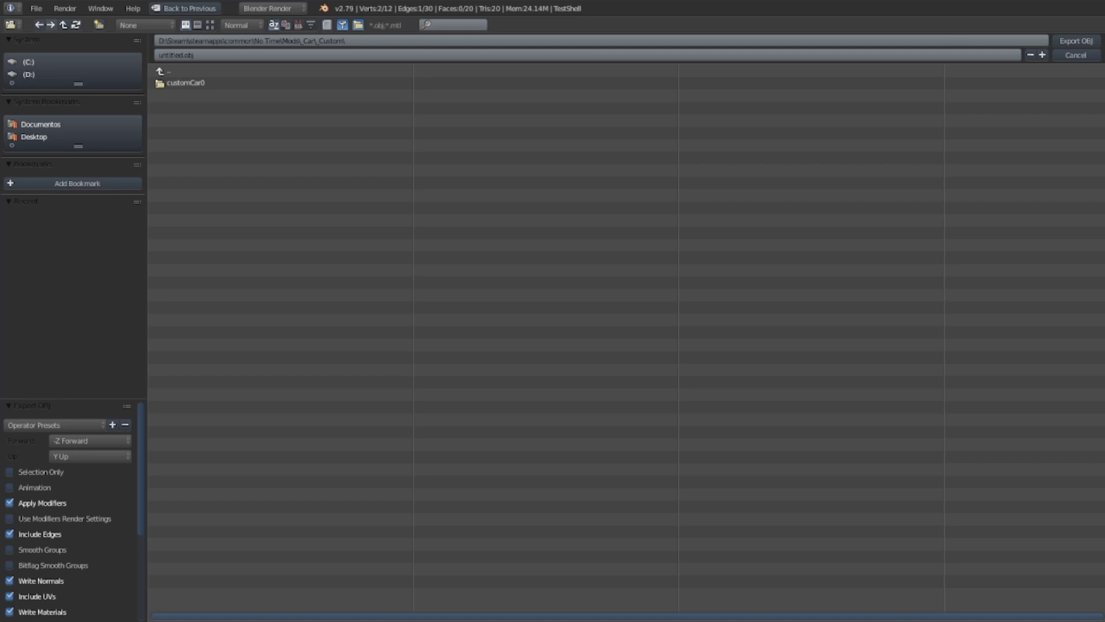
Export the scene as TutorialTest.obj into the customCar0 SourceMesh folder
click(34, 9)
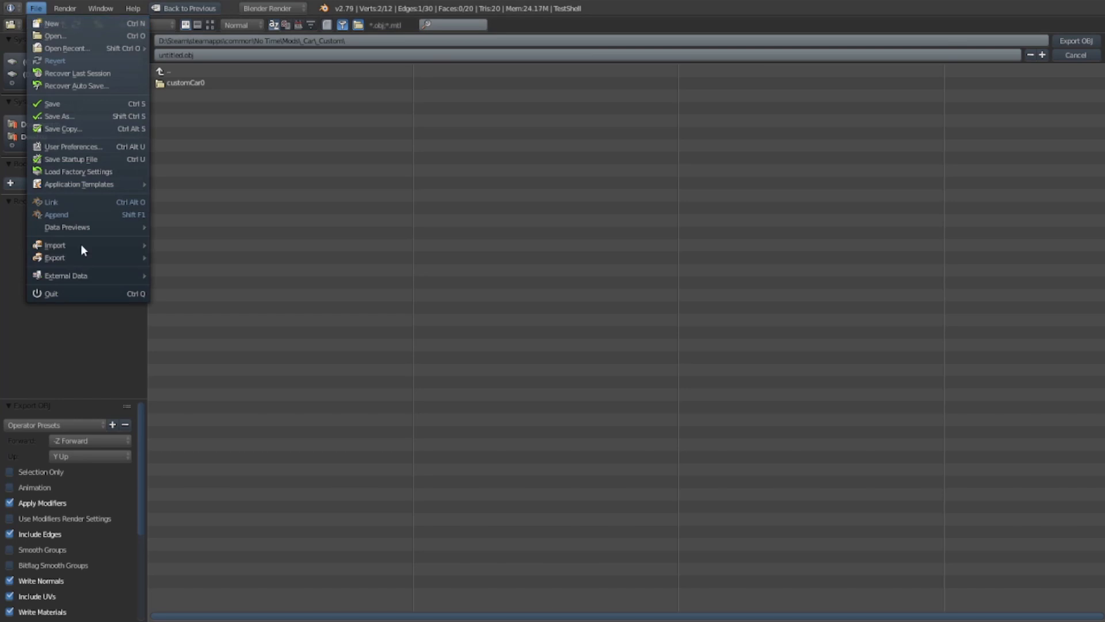
mouse_move(81, 258)
click(196, 86)
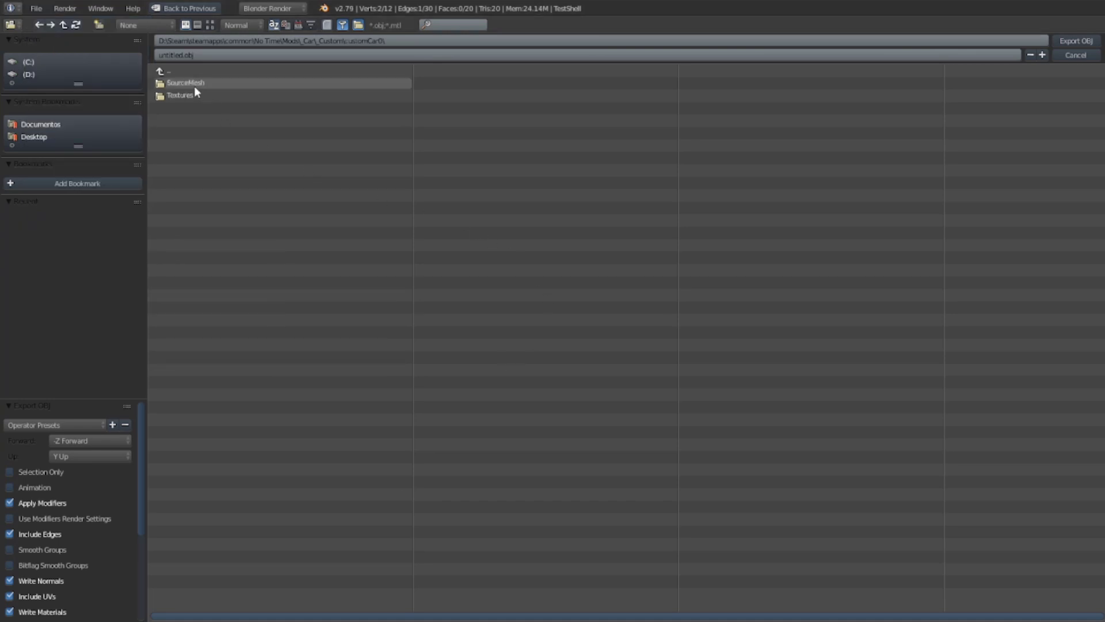
click(196, 86)
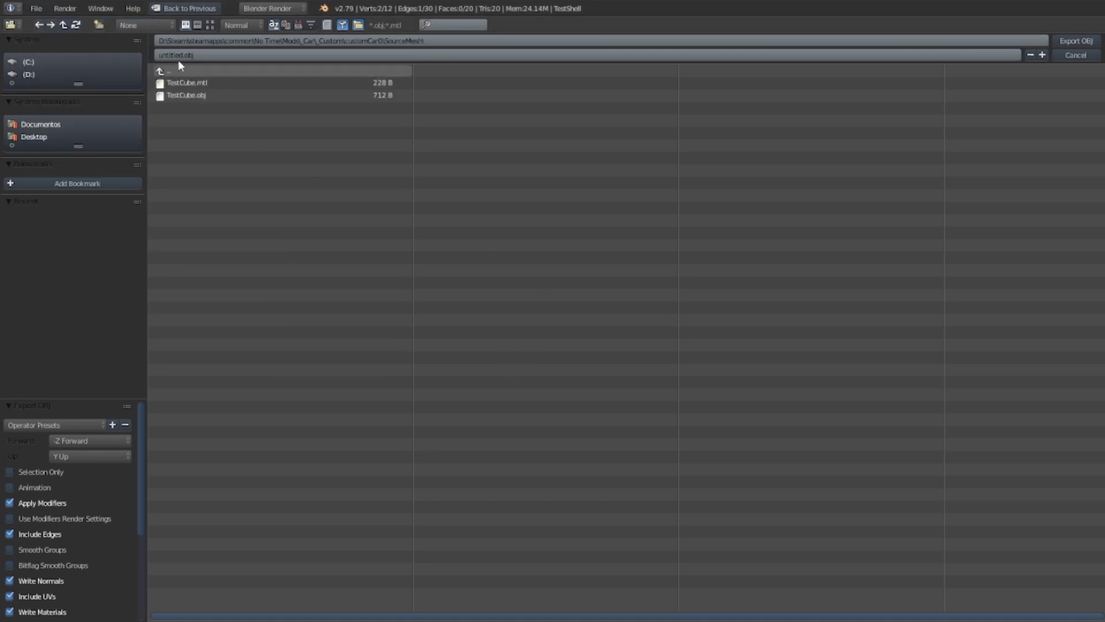
drag(182, 55, 93, 52)
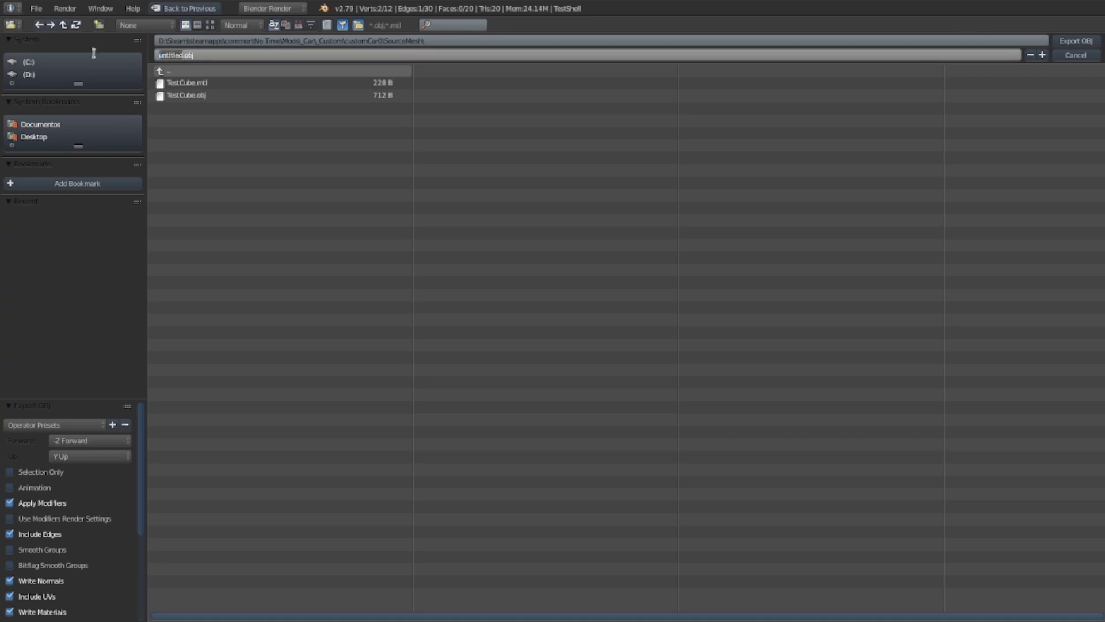
text(Tu)
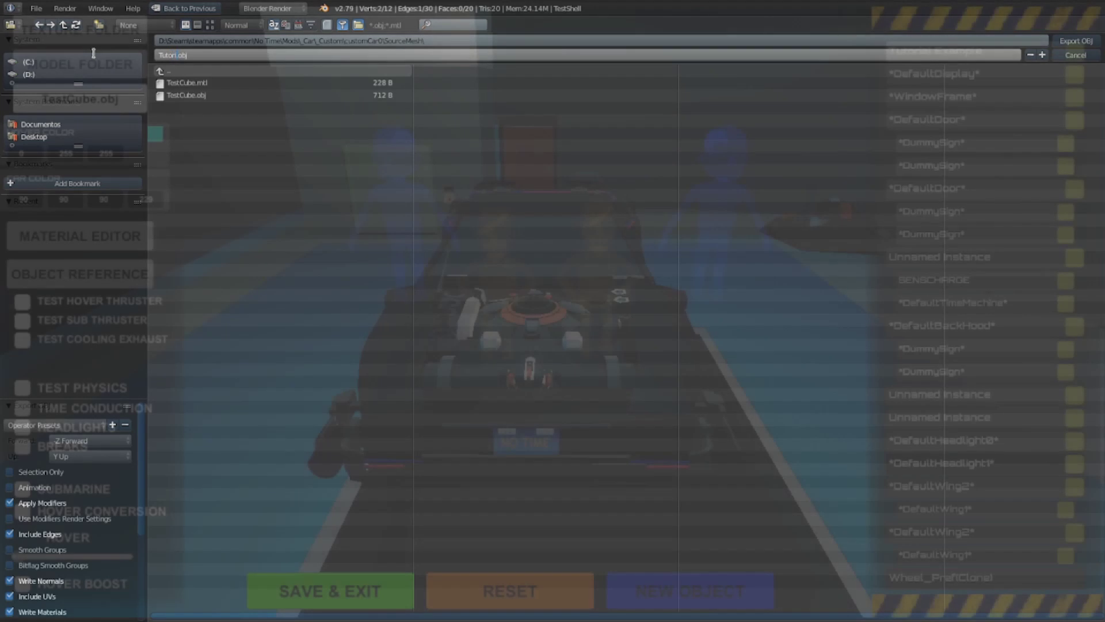
text(torialTe)
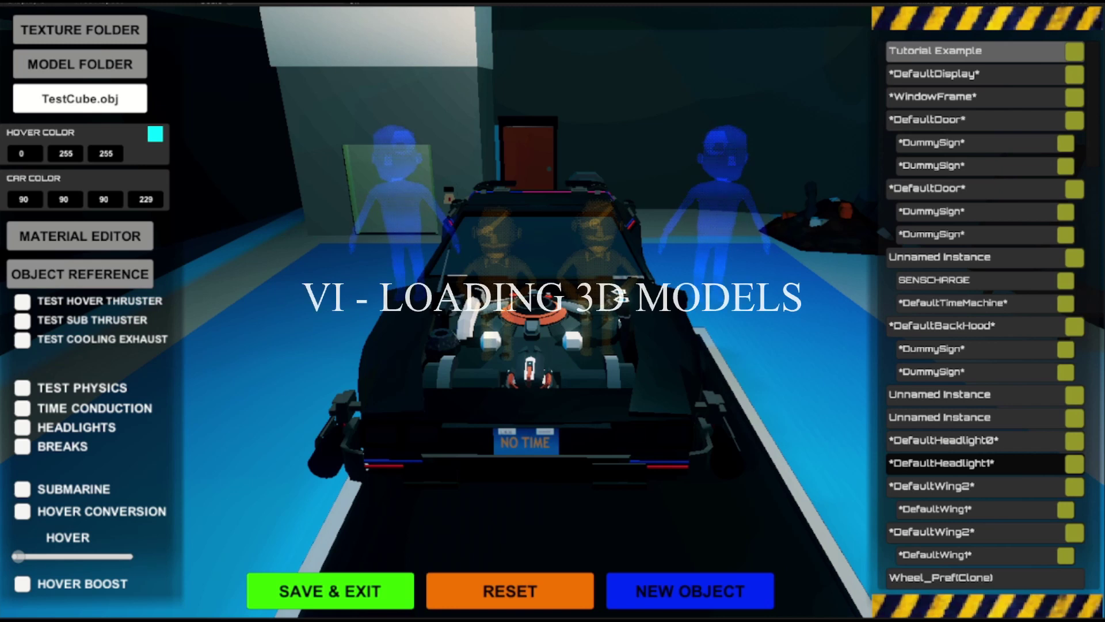
Switch to the No Time car editor, load TutorialTest.obj as the model file and look up its meshes in the object reference list
click(128, 101)
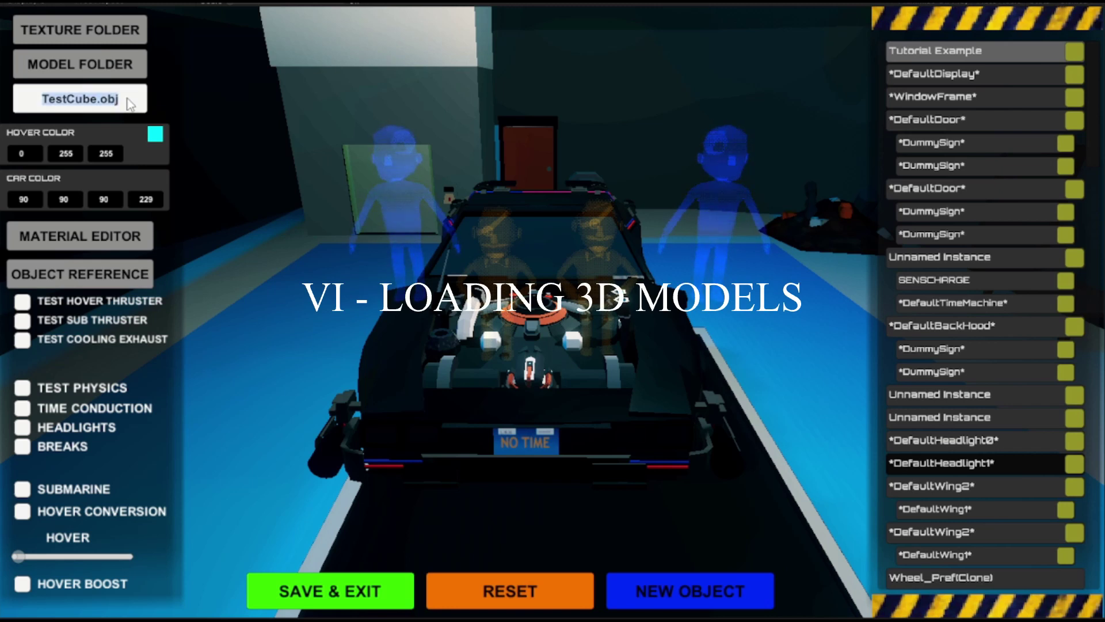
text(TutorialTest.obj)
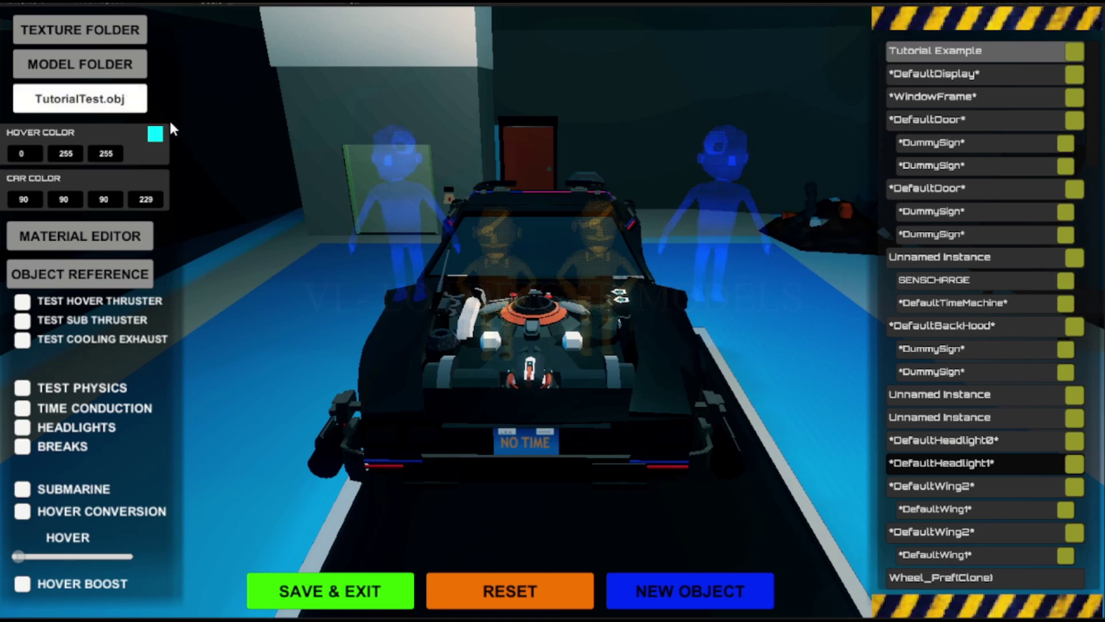
click(109, 276)
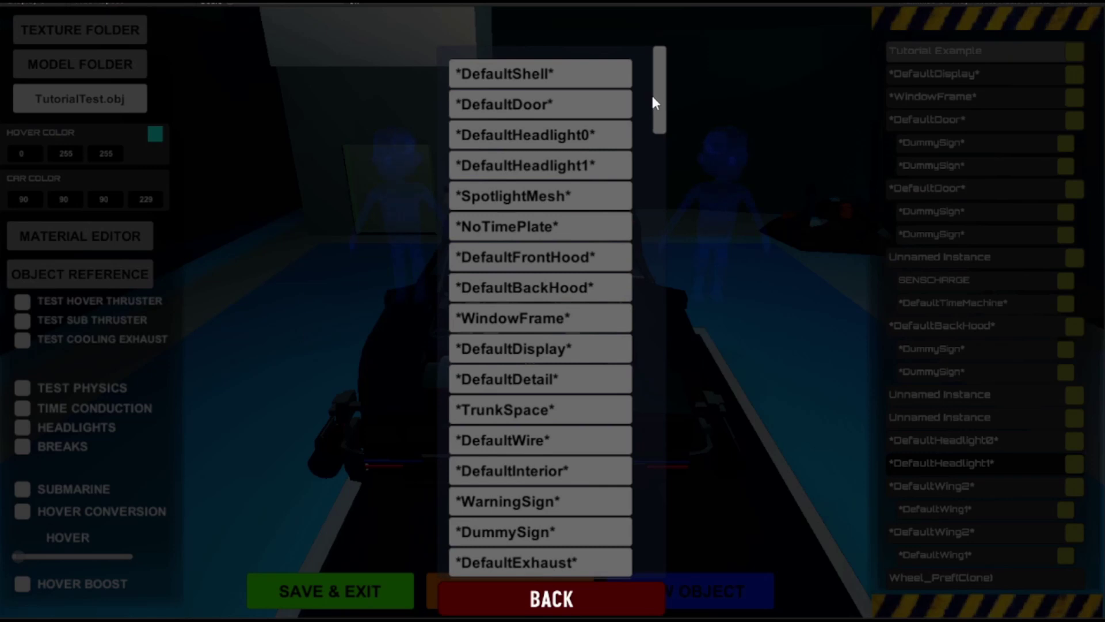
drag(652, 92, 662, 254)
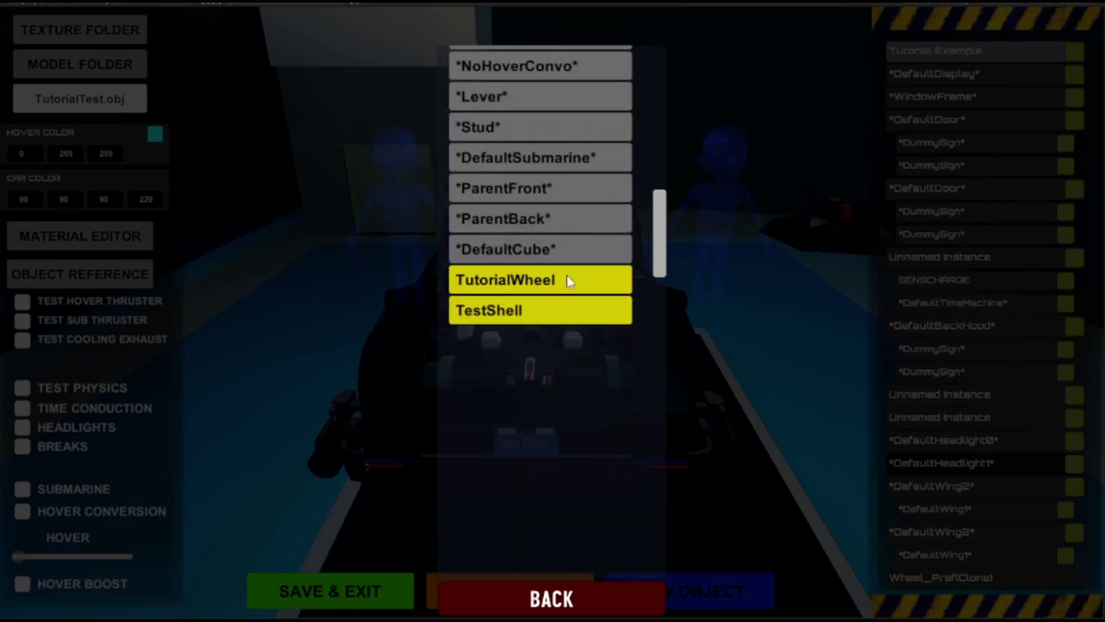
click(620, 583)
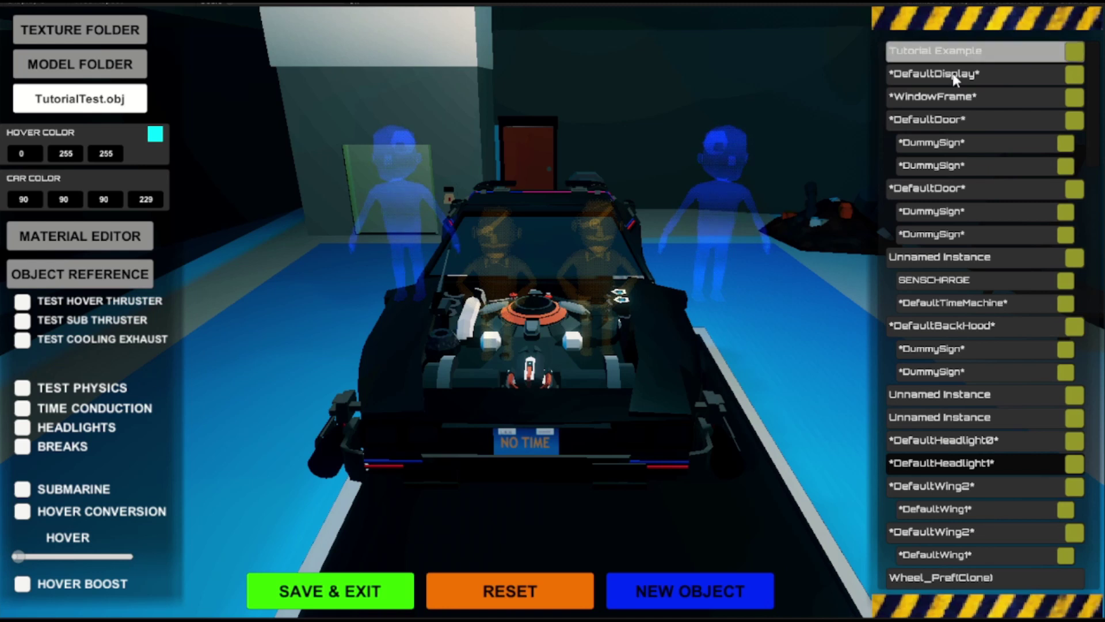
Set the mesh object name of the Tutorial Example object to TestShell
click(913, 57)
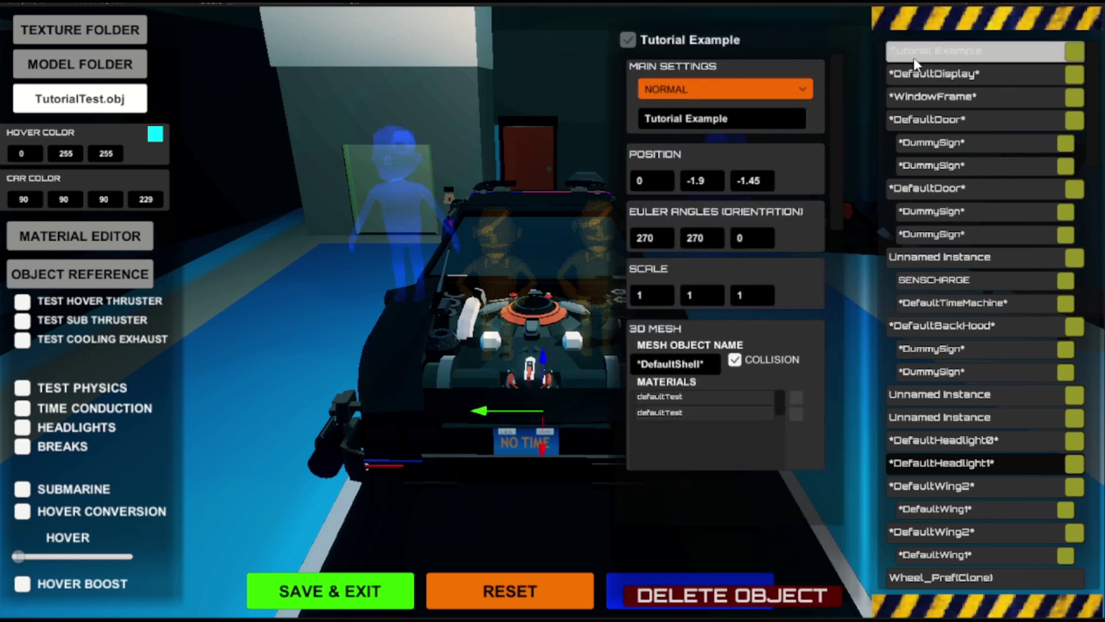
click(50, 278)
click(513, 599)
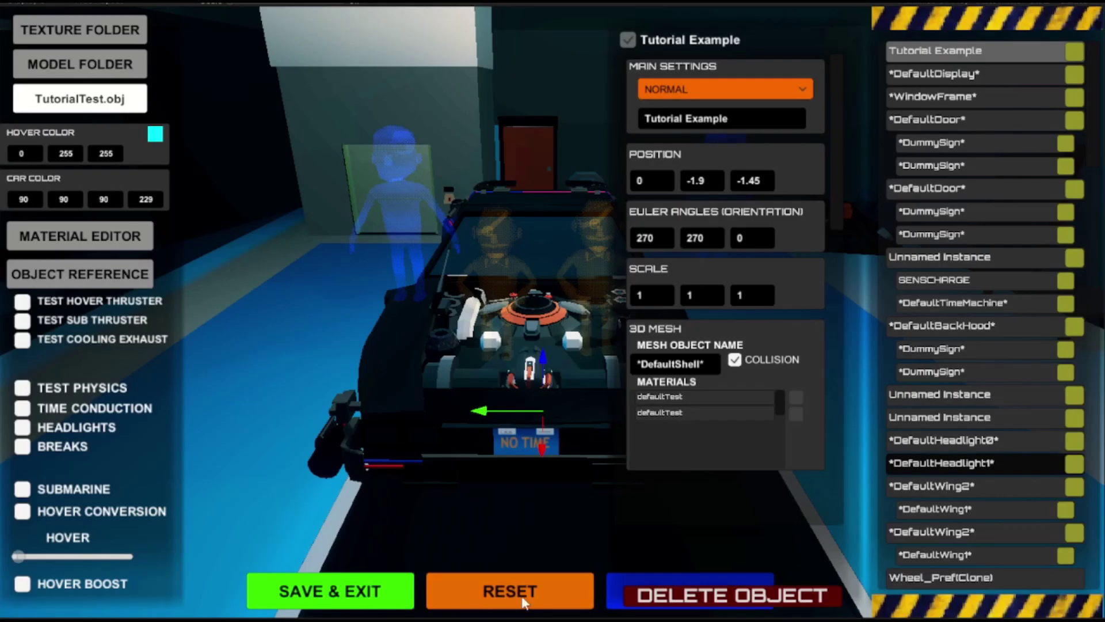
click(708, 365)
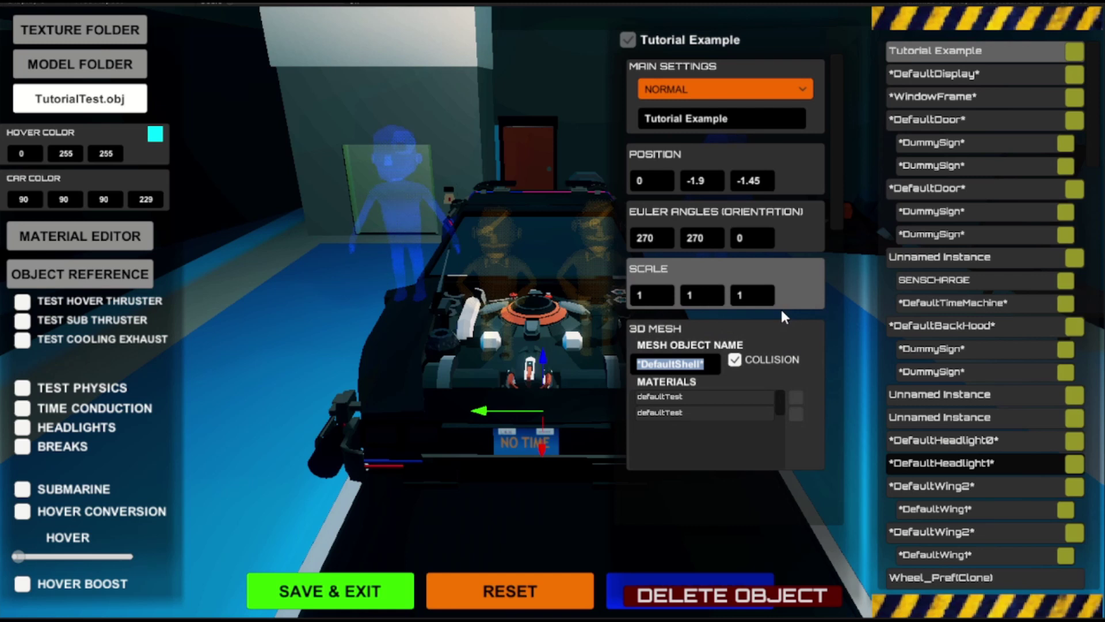
text(Te)
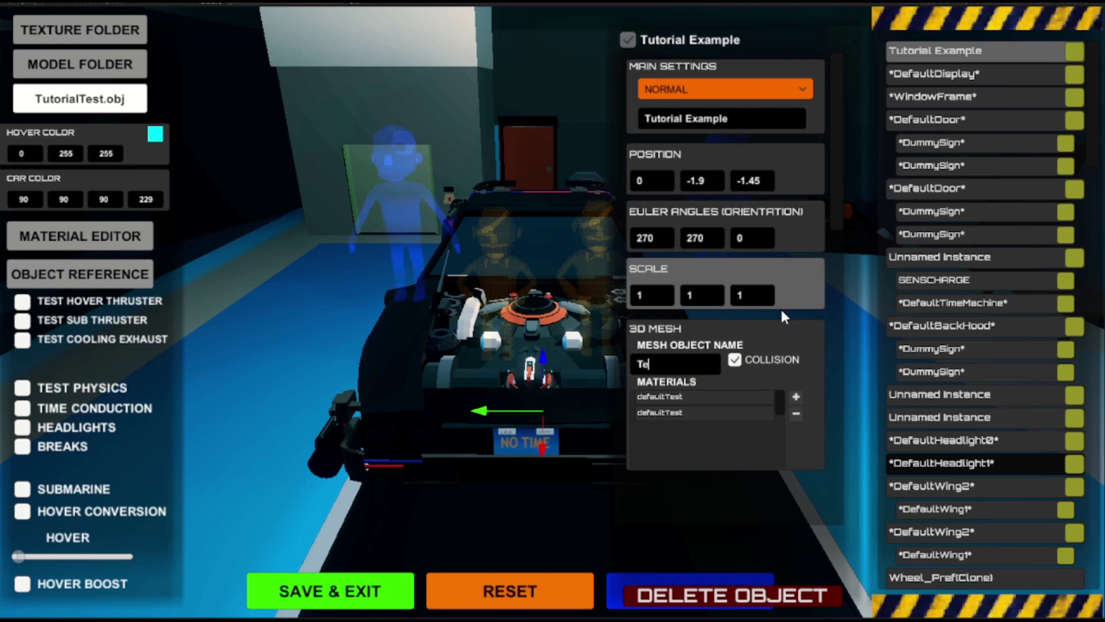
text(stShell)
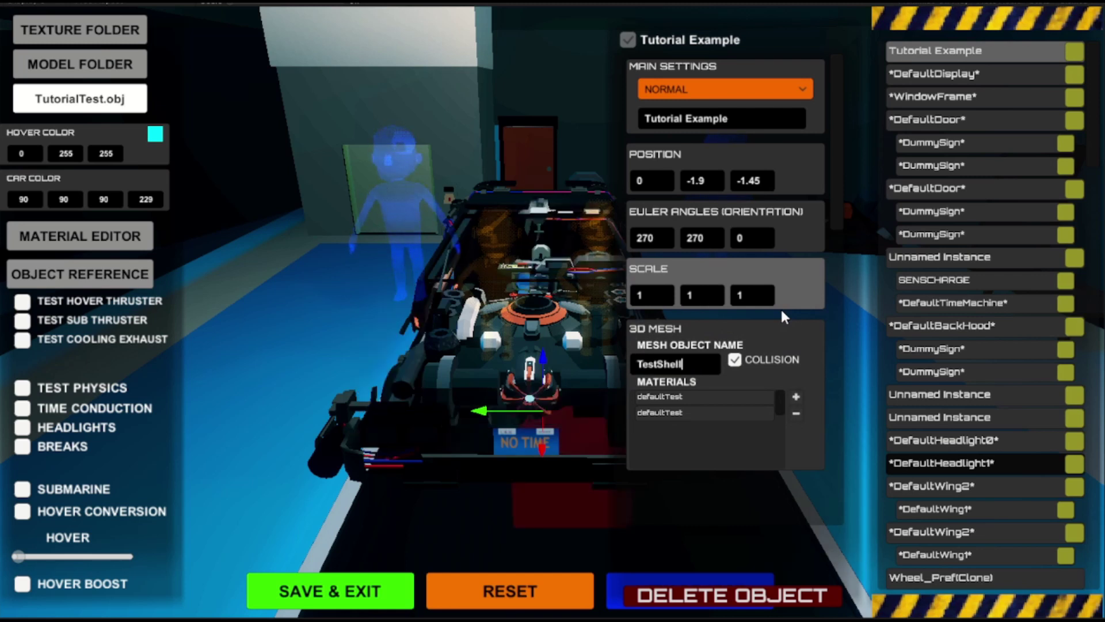
Set all of the shell's Euler angles to 0 and its Y position to 0
right_drag(396, 368, 706, 384)
drag(706, 387, 1101, 379)
right_drag(1100, 380, 934, 247)
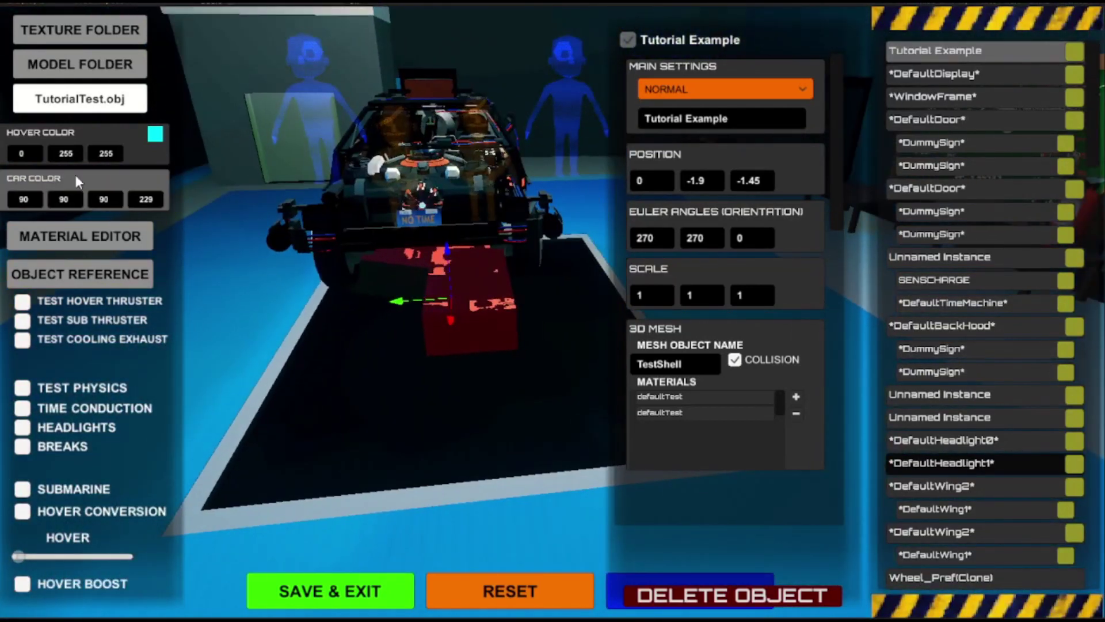
text(0)
double_click(695, 237)
text(0)
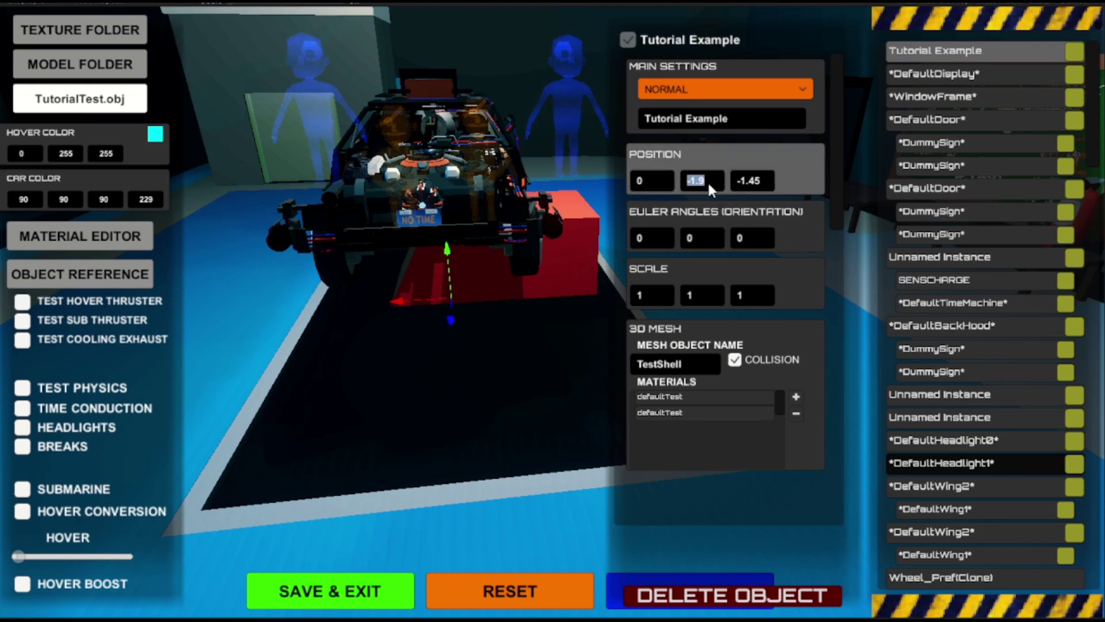
text(0)
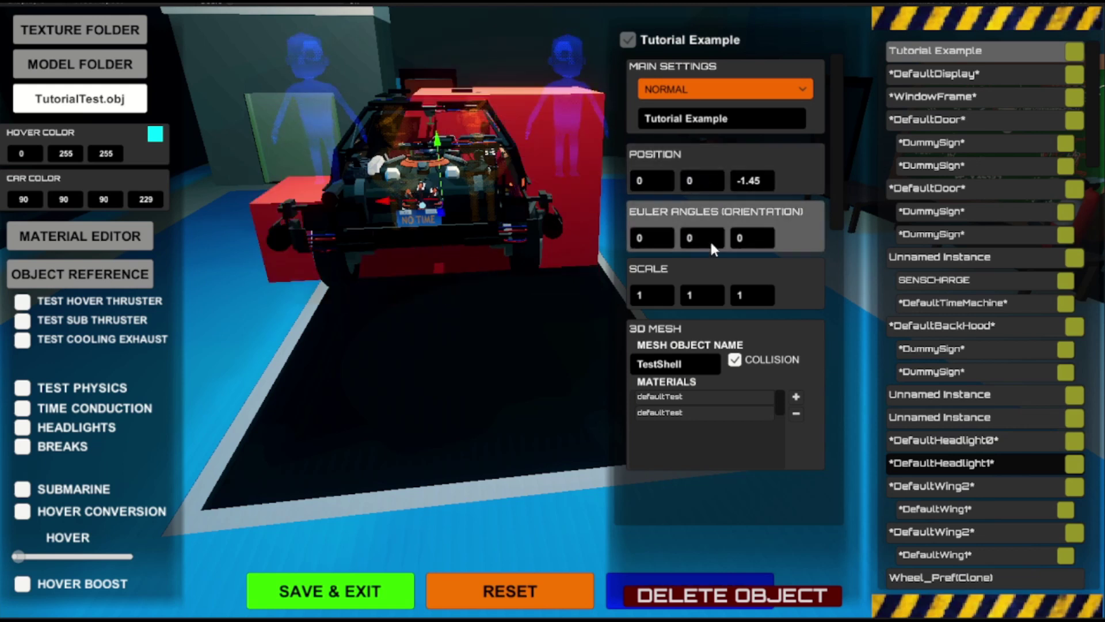
Set the shell's Y orientation to -90 and move it over the chassis to about Y 0.80, Z 0.07
text(90)
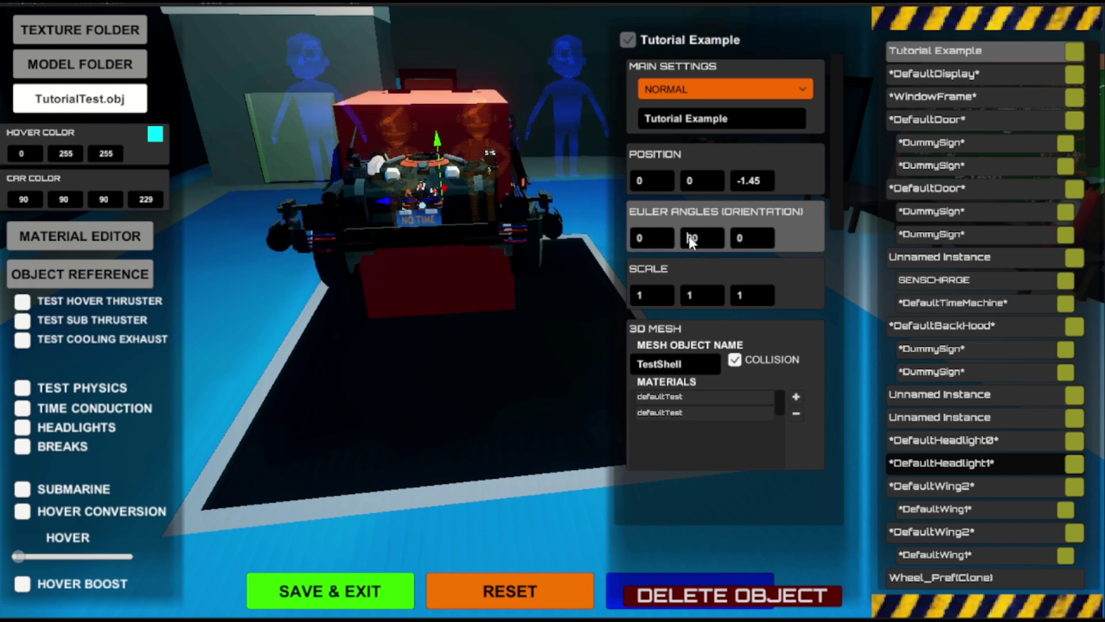
text(-)
middle_drag(460, 225, 354, 199)
right_drag(357, 202, 326, 198)
drag(392, 190, 390, 160)
right_drag(393, 169, 403, 179)
drag(408, 187, 322, 199)
drag(375, 127, 373, 106)
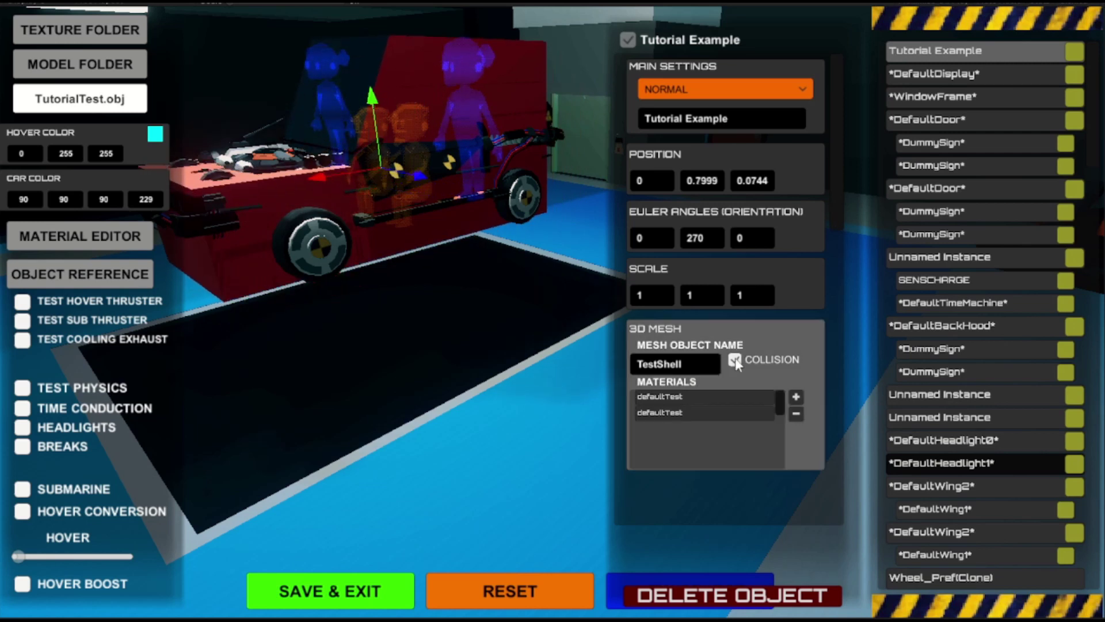
Turn off collision for the shell and set its Y scale to 0.5
click(734, 361)
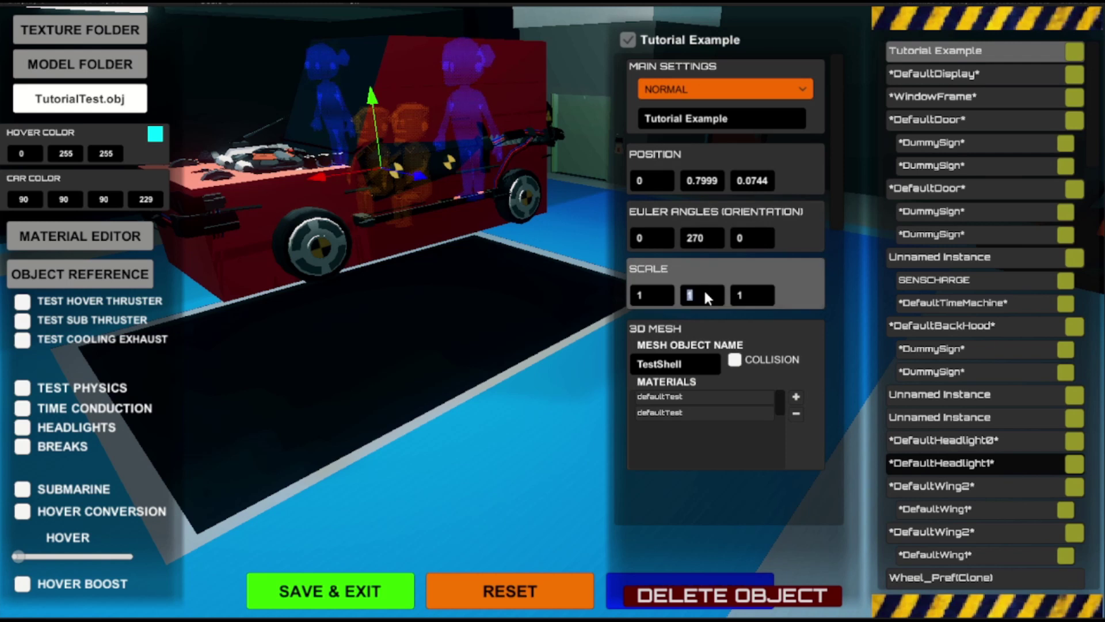
text(.5)
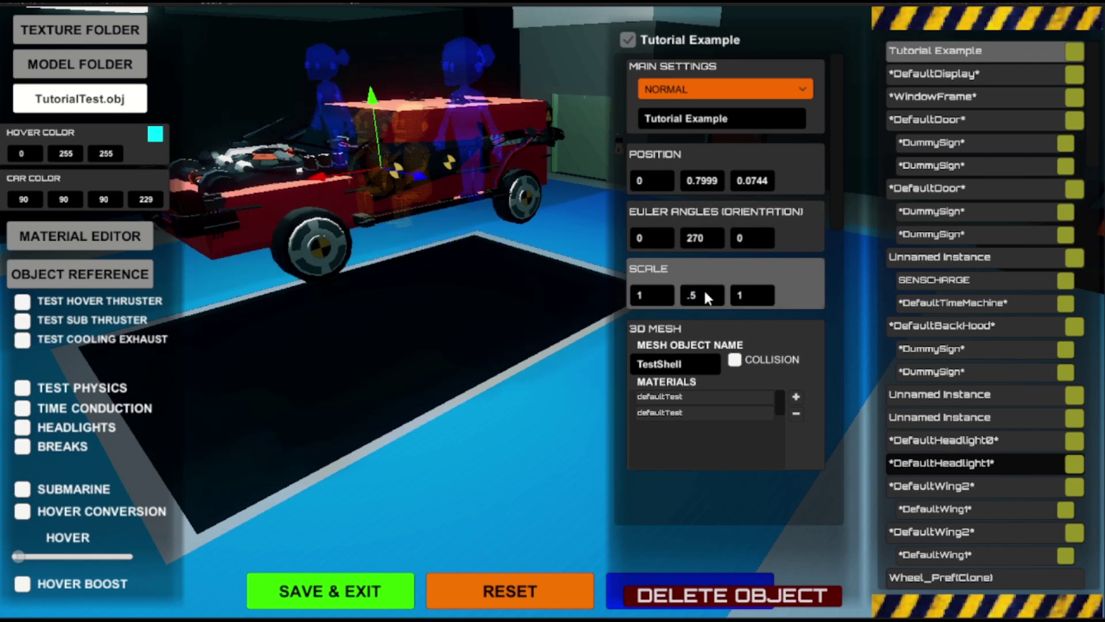
Raise the flattened shell over the chassis to a Y position of about 0.91
drag(371, 94, 370, 85)
right_drag(370, 85, 513, 50)
key(a)
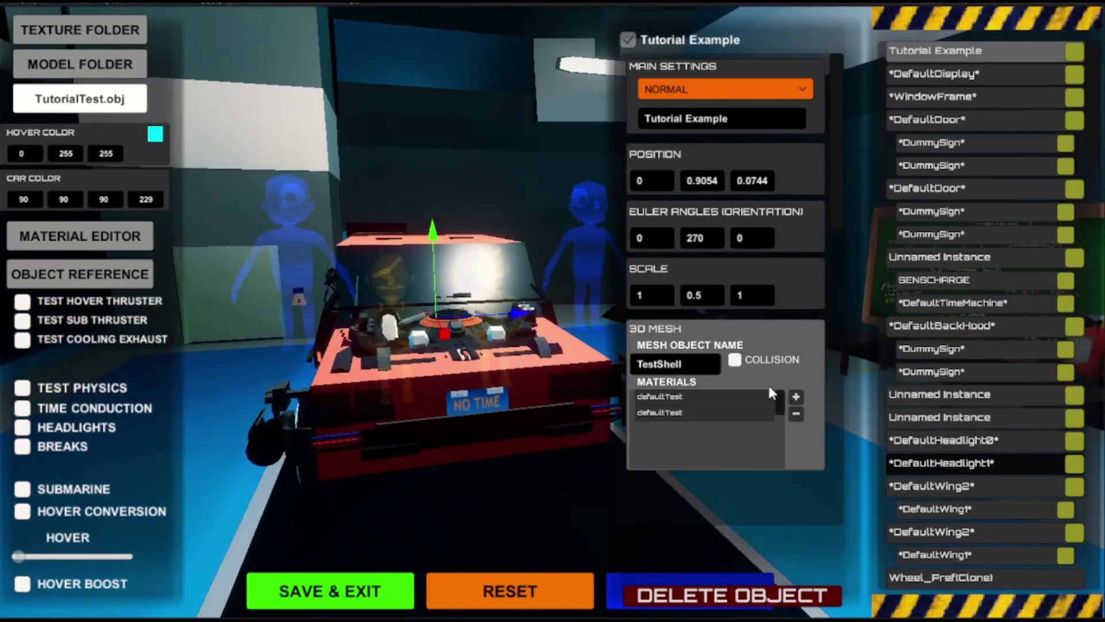
Review the material choices and keys for both of the shell's material slots, and close its settings
click(744, 412)
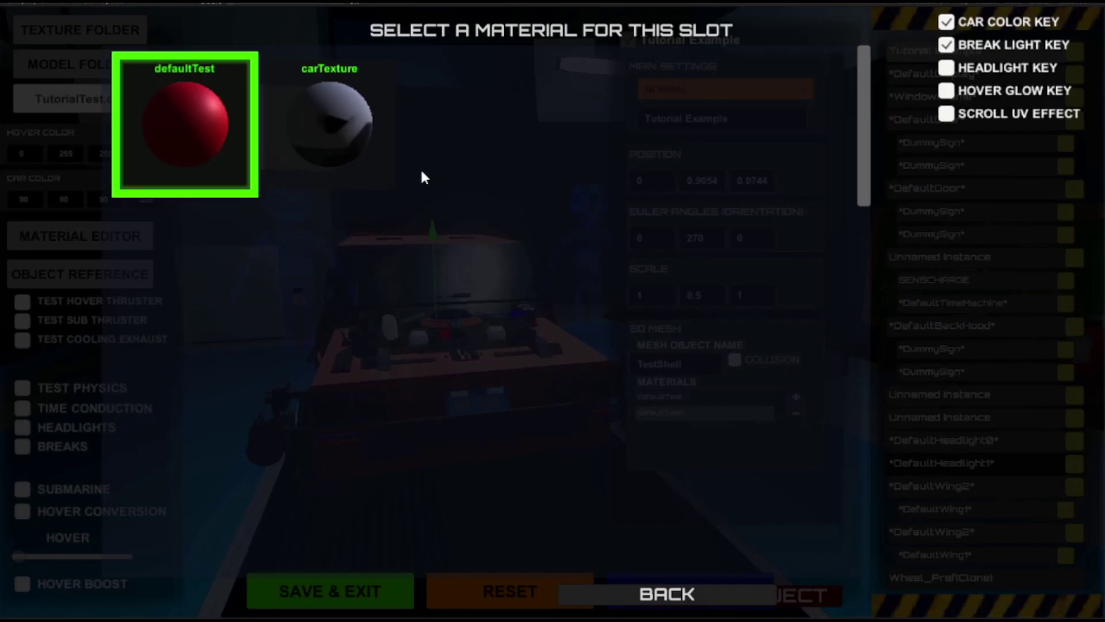
click(648, 589)
click(693, 398)
click(714, 591)
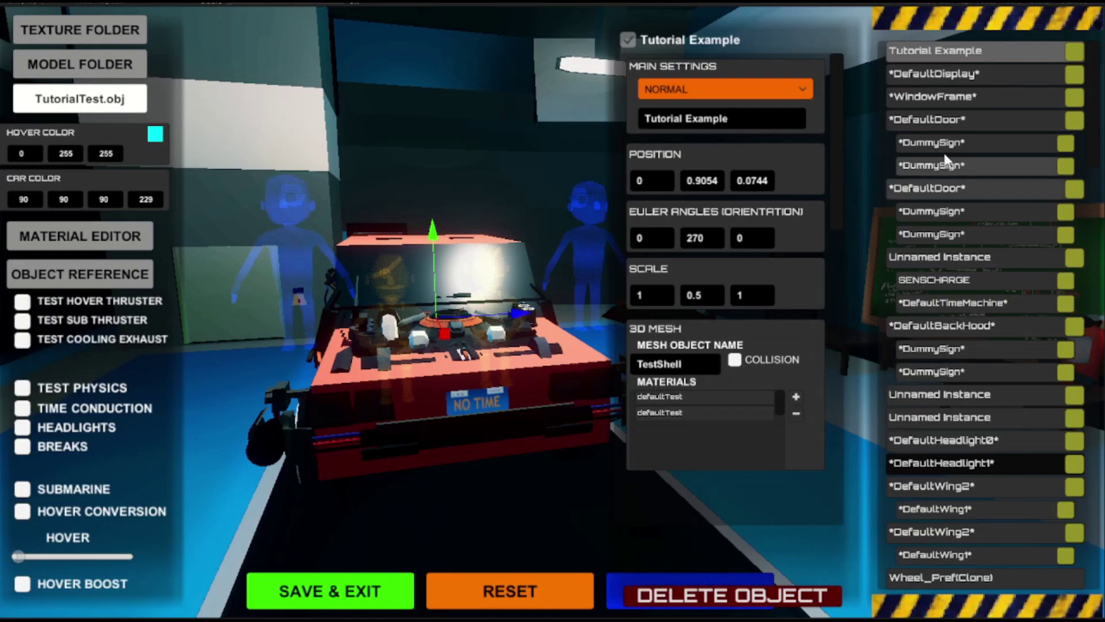
click(957, 53)
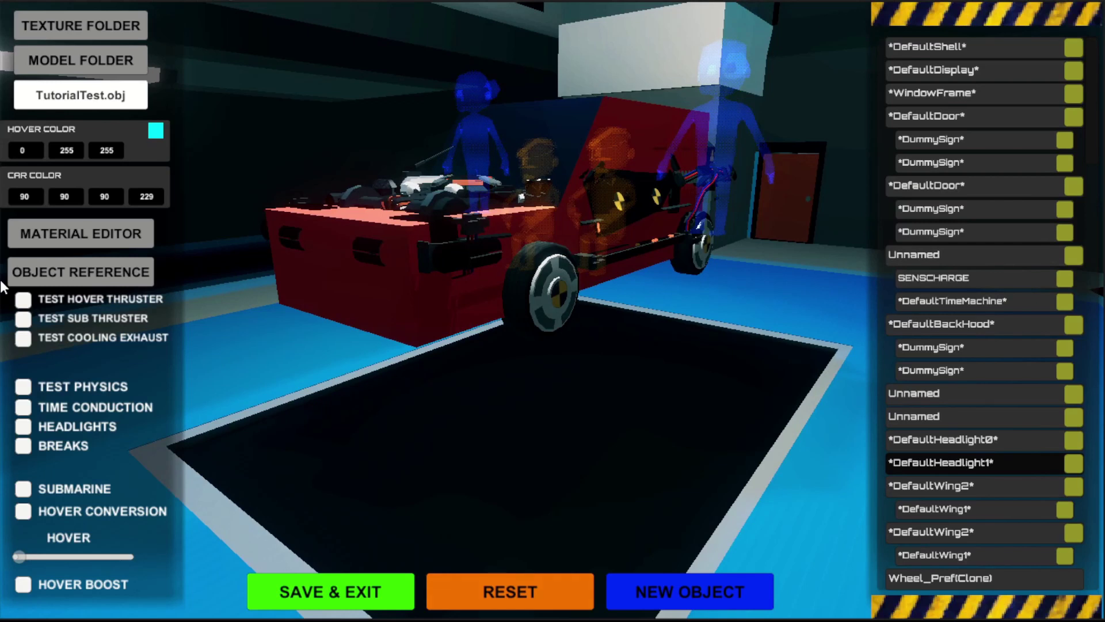
Create a new material named "tutorial glass" with the Transparent/Specular shader
click(88, 233)
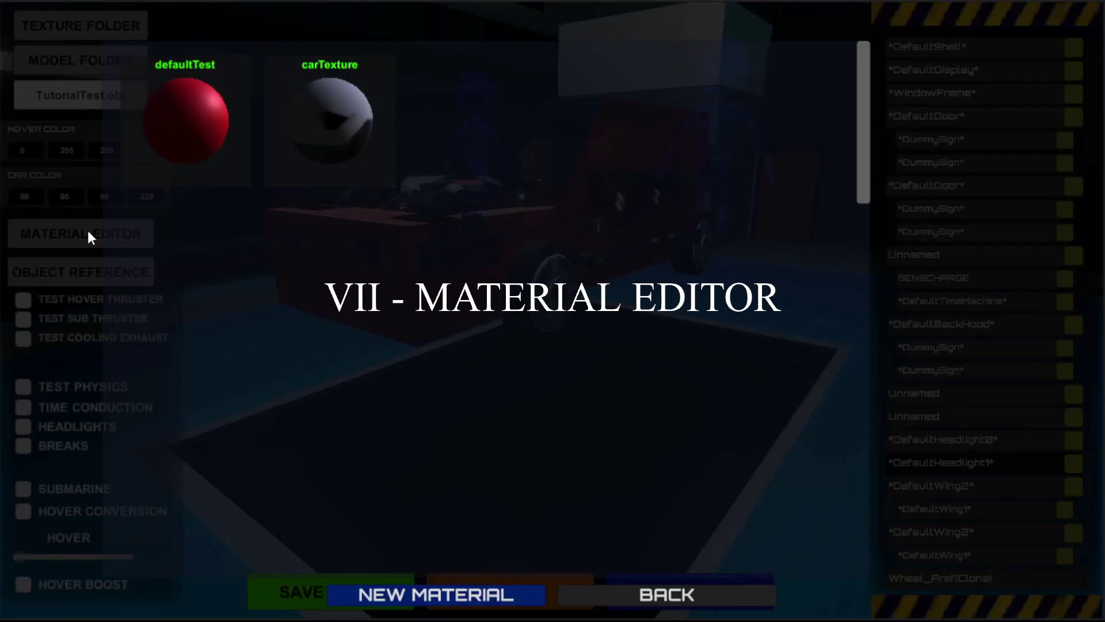
click(475, 594)
click(474, 148)
click(492, 214)
text(tutorial Material)
click(499, 230)
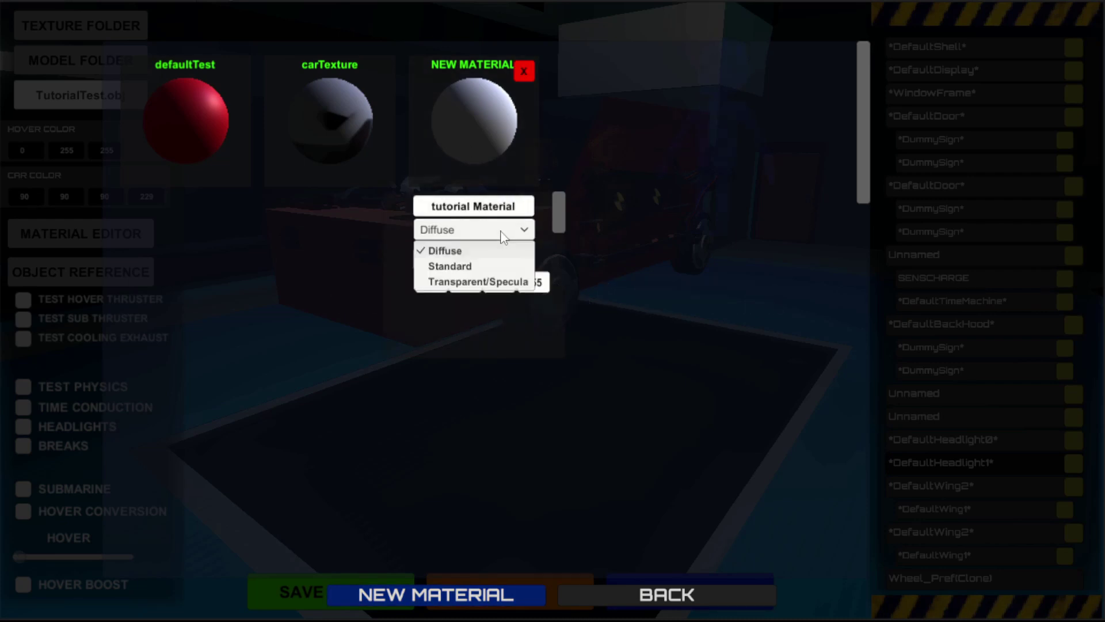
click(497, 282)
click(482, 205)
drag(482, 205, 492, 209)
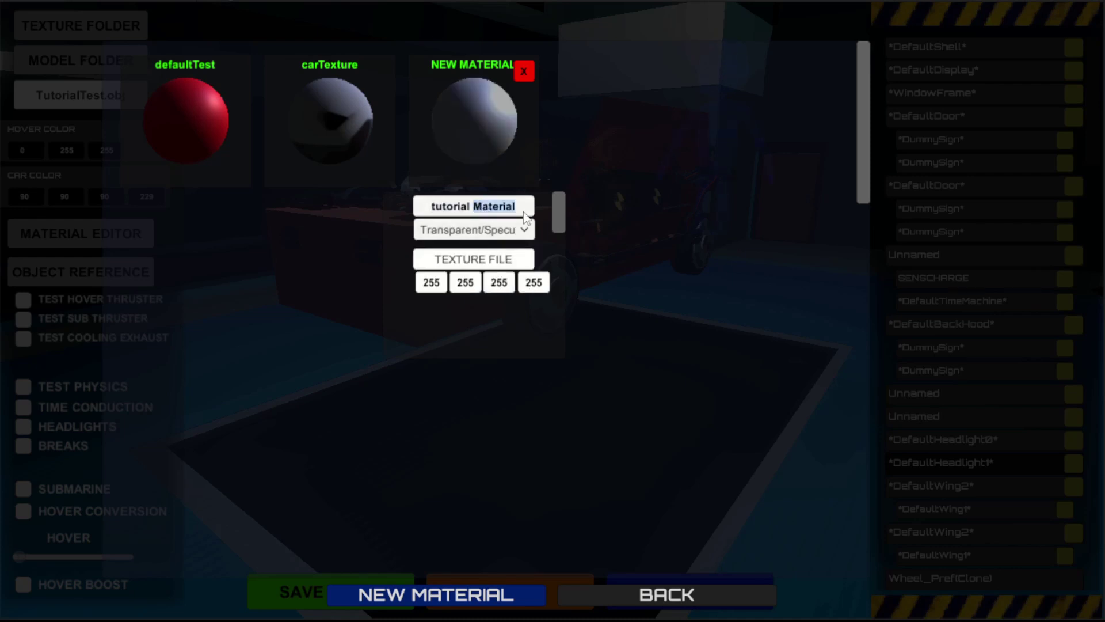
text(glass)
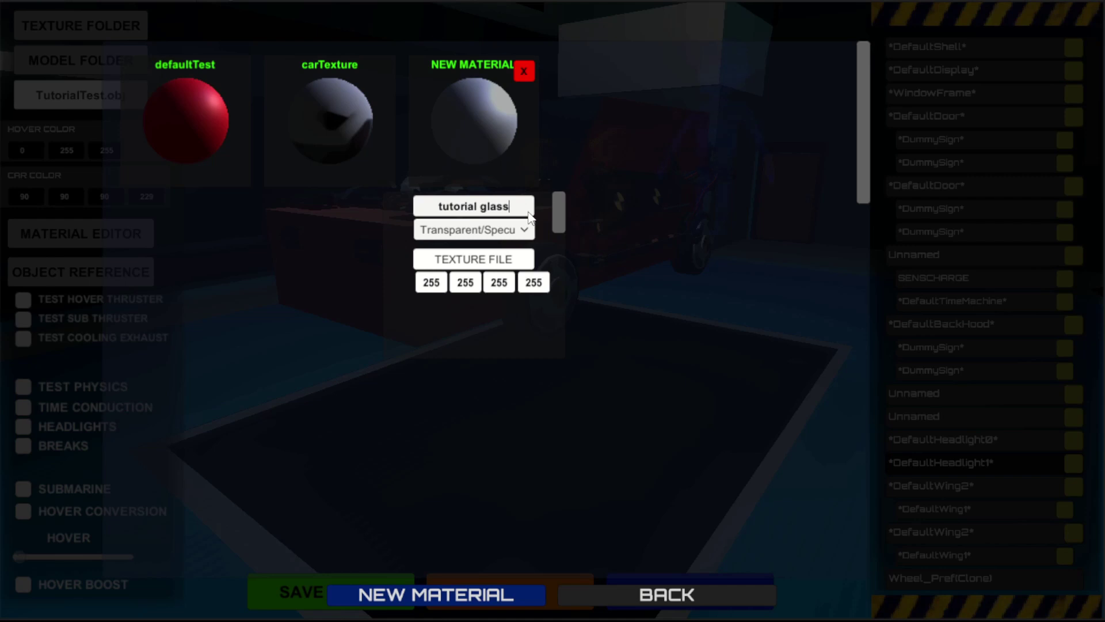
Set the glass material's colour to 255, 1, 255 with an alpha of 125
scroll(526, 242, down, 1)
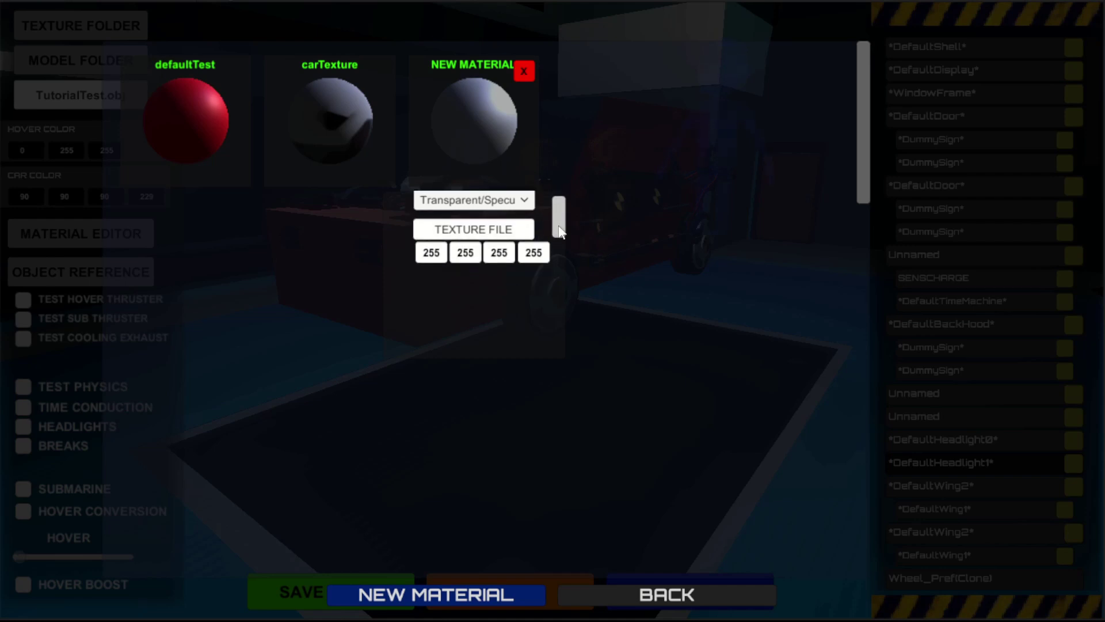
click(512, 237)
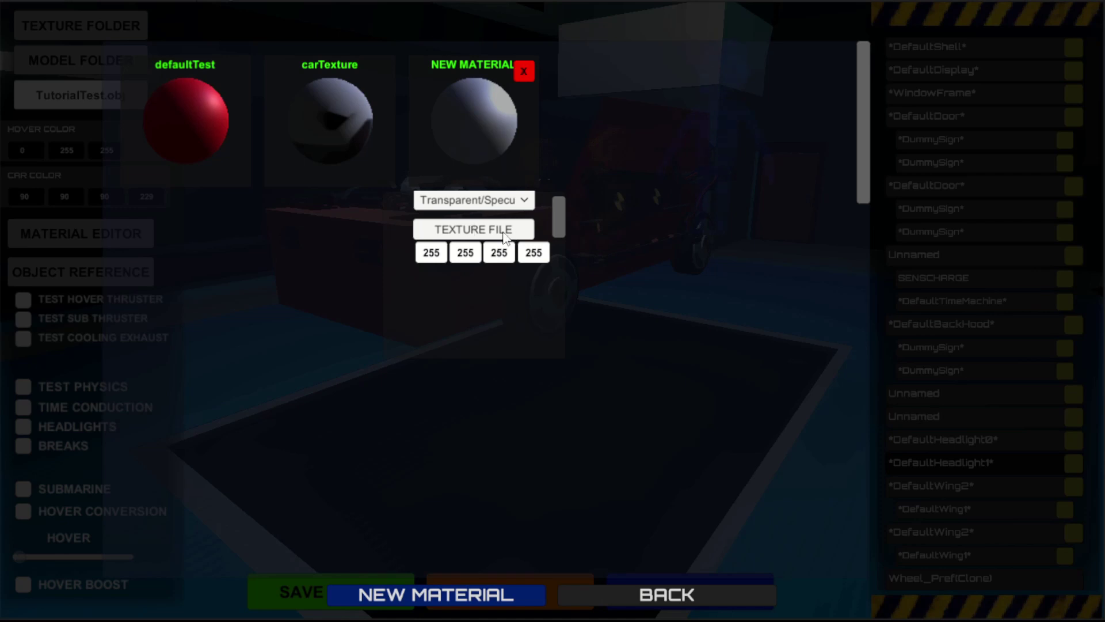
scroll(564, 227, up, 1)
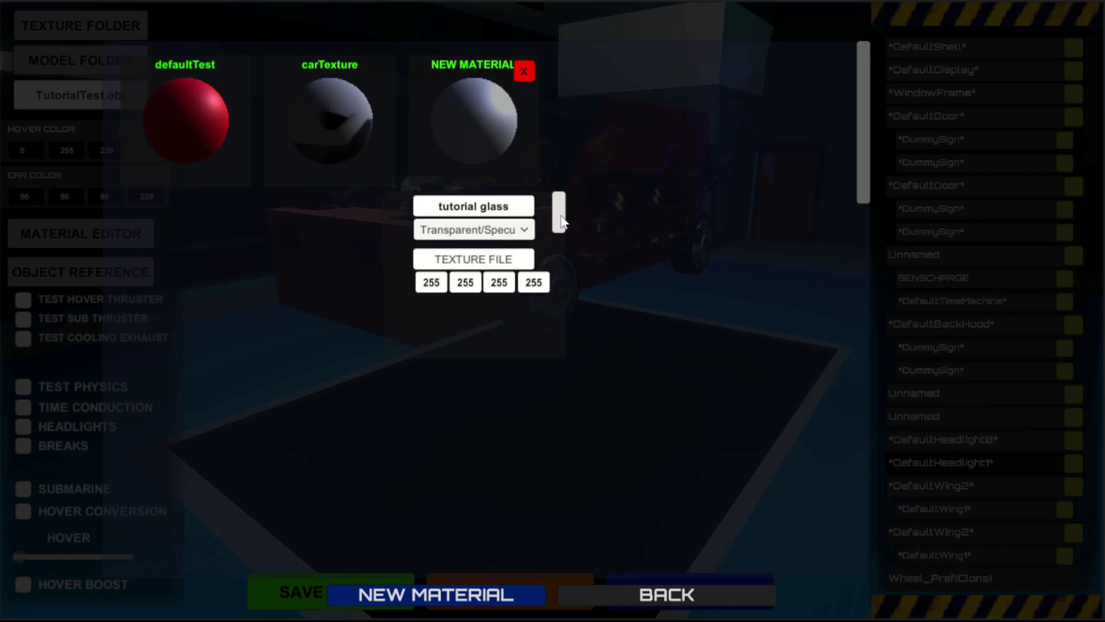
click(547, 282)
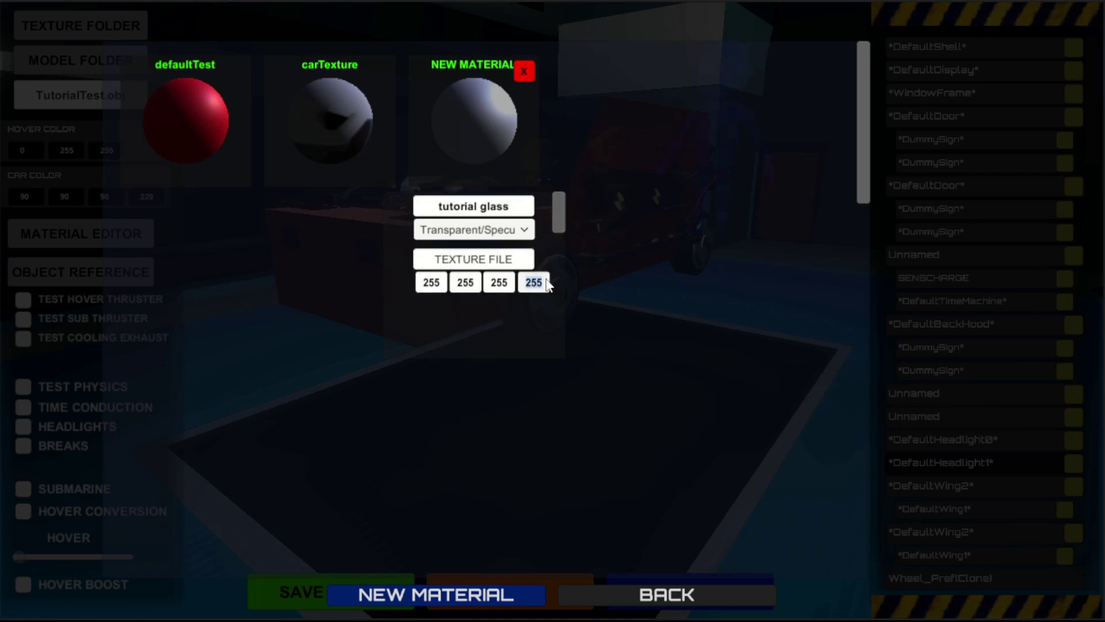
text(55)
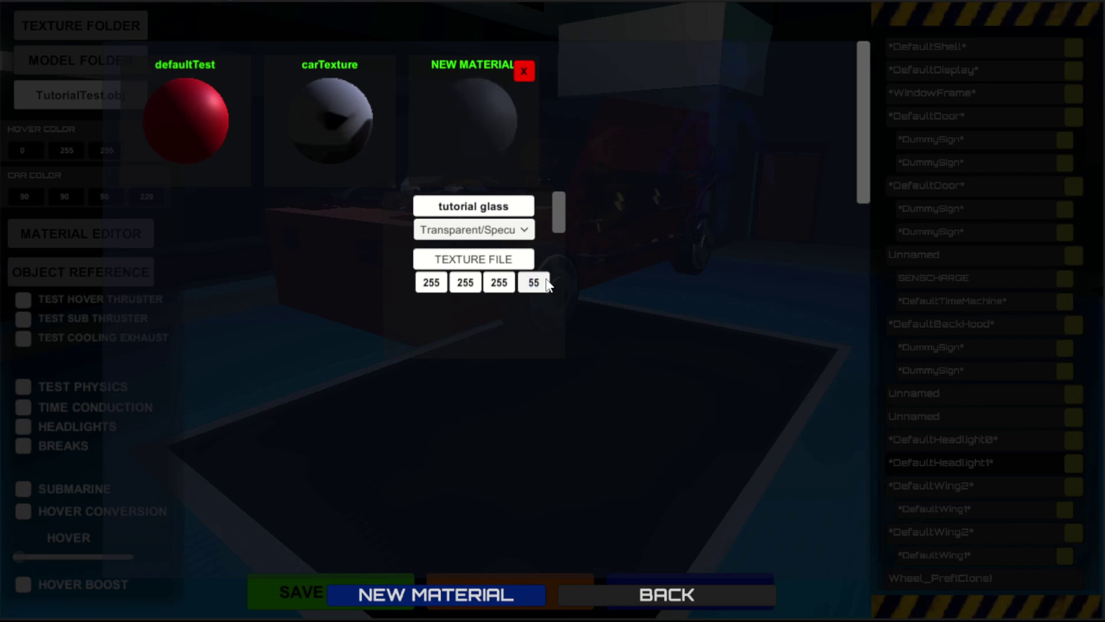
click(463, 284)
text(1)
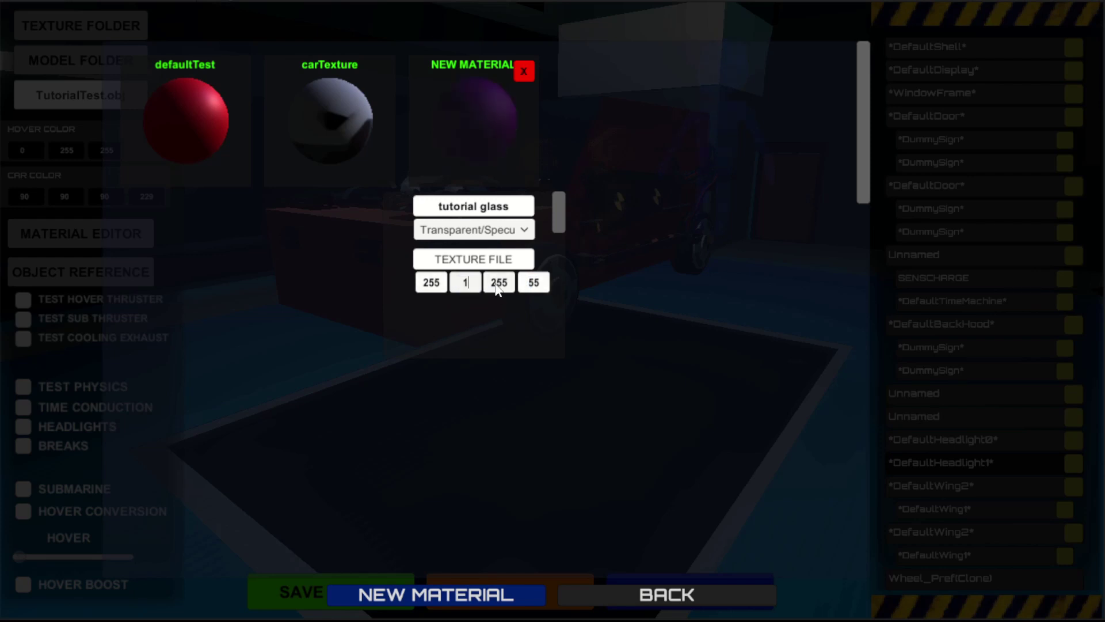
click(530, 284)
text(155)
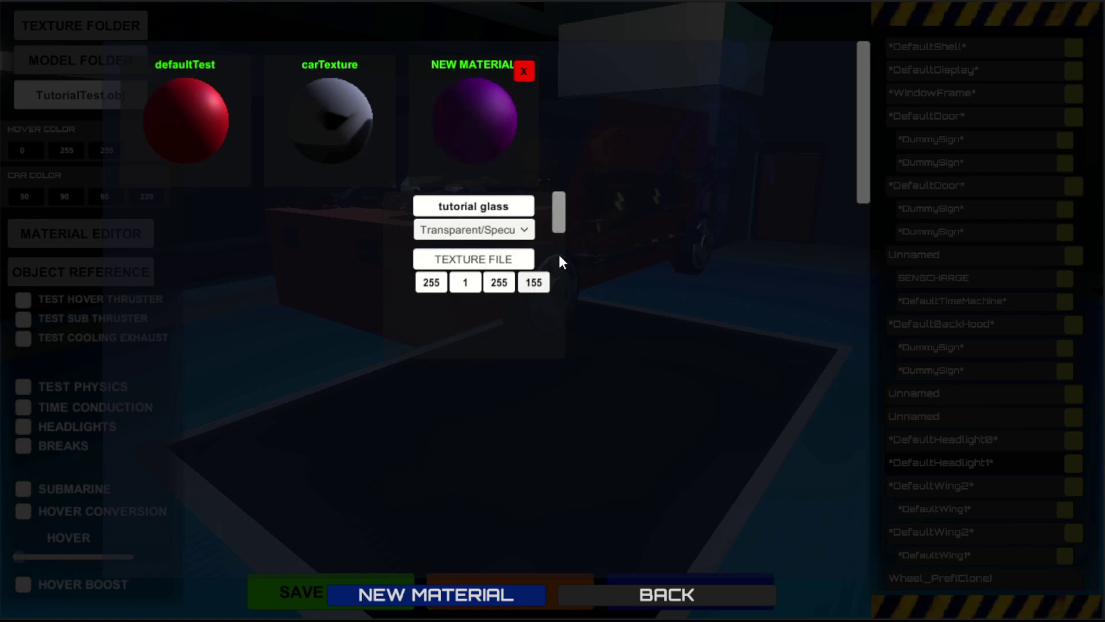
text(55)
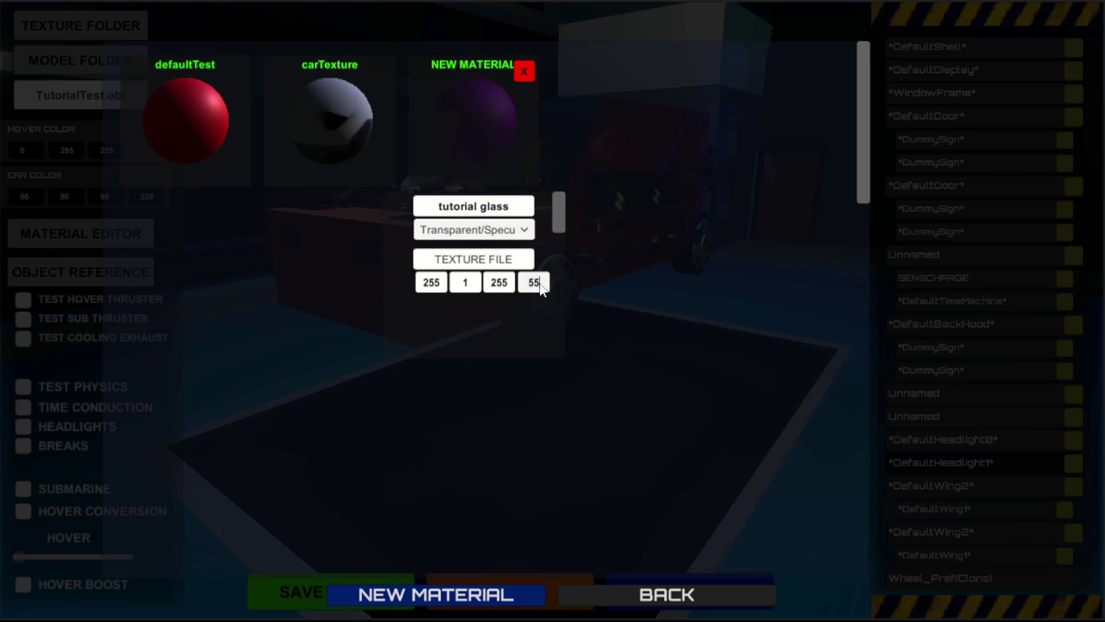
text(12)
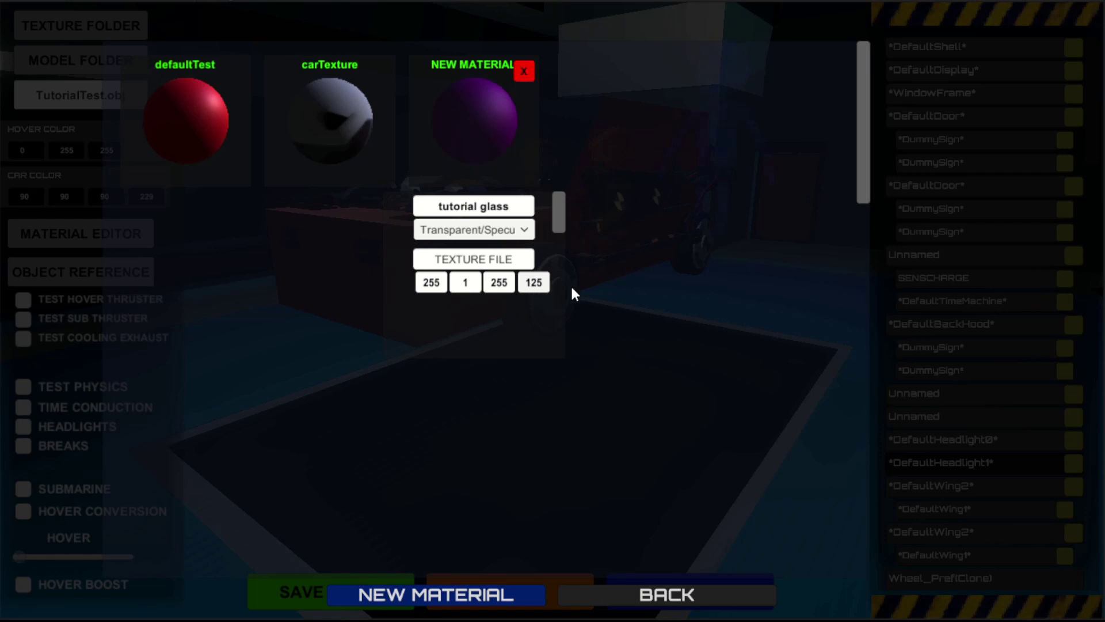
Inspect the settings of the existing carTexture and defaultTest materials
click(618, 343)
click(489, 138)
click(458, 133)
click(466, 123)
click(333, 111)
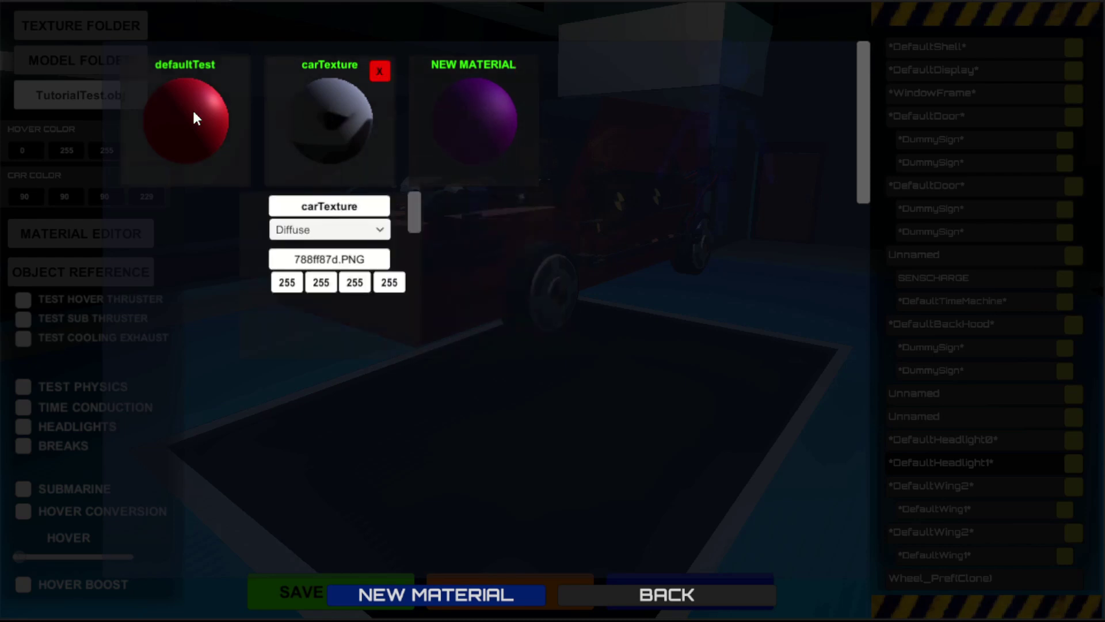
click(210, 114)
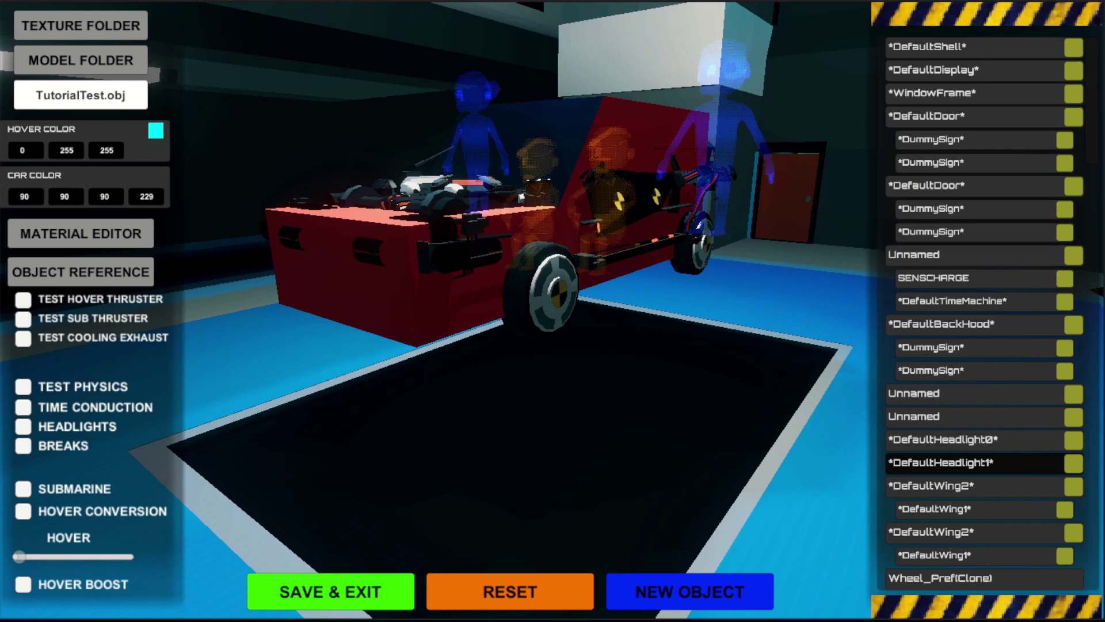
Assign the purple tutorial material to the first material slot of the car shell
right_drag(650, 255, 655, 257)
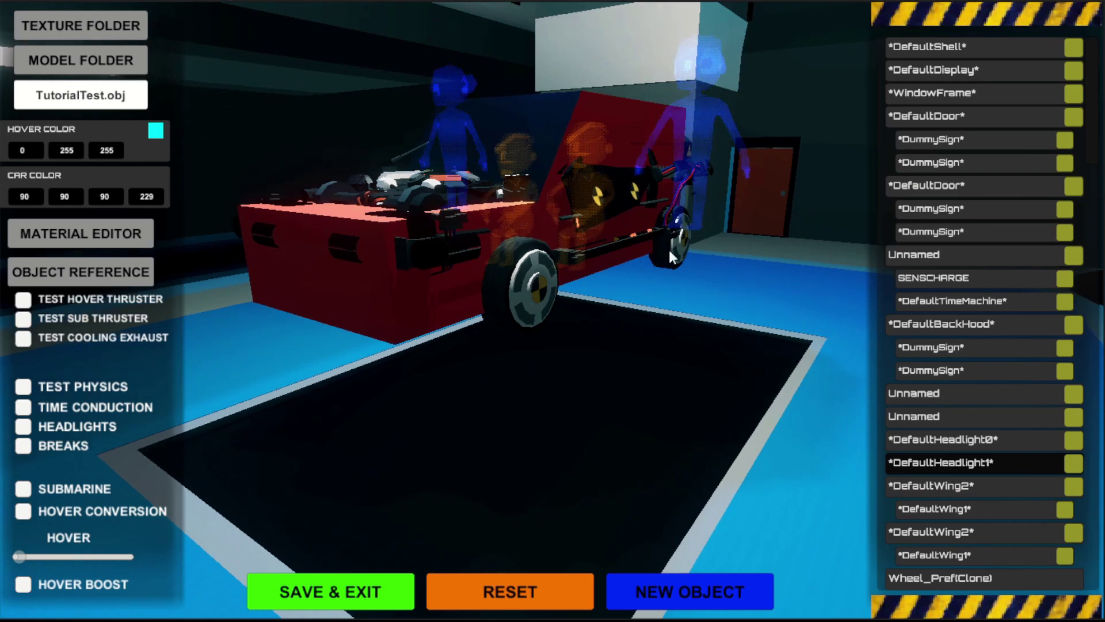
click(931, 46)
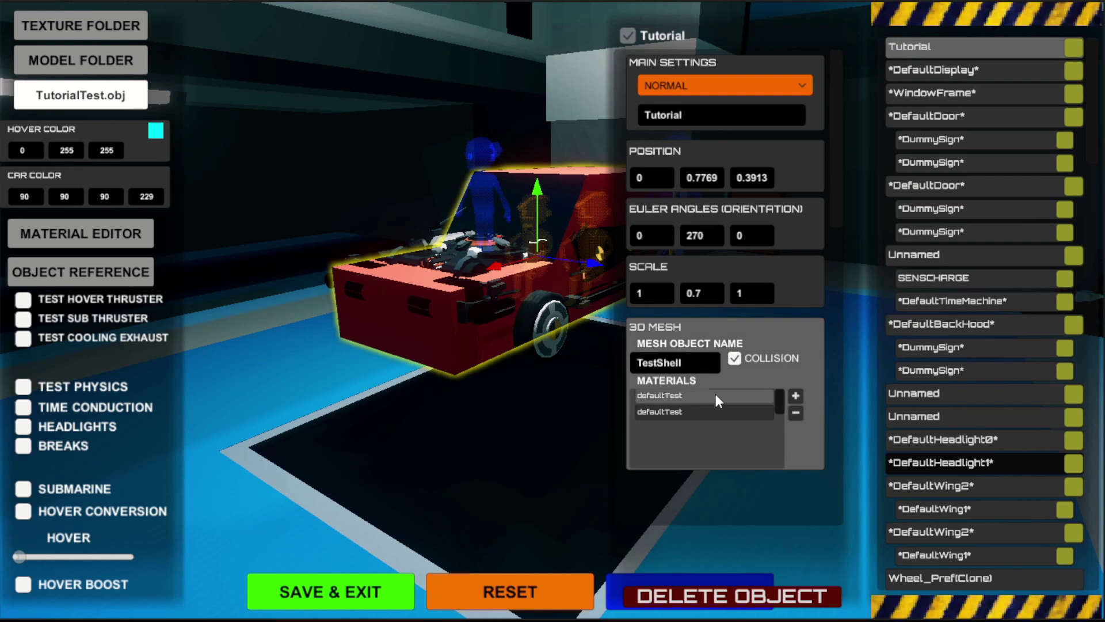
click(715, 395)
click(490, 130)
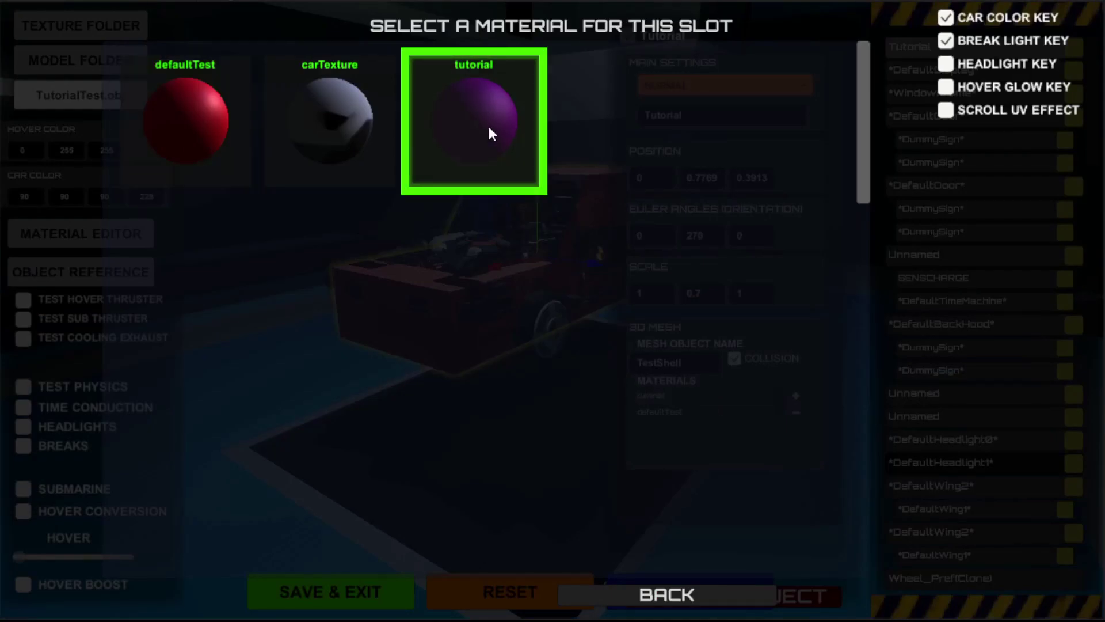
click(672, 597)
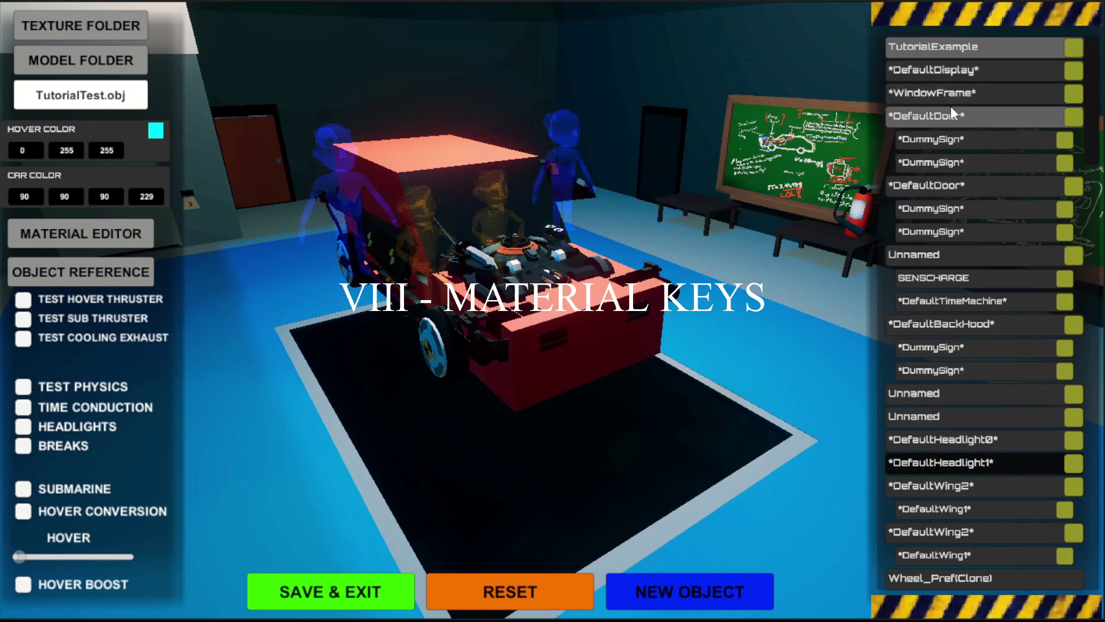
Turn off the Car Color and Break Light keys for the shell's tutorial material slot and deselect the shell
click(944, 49)
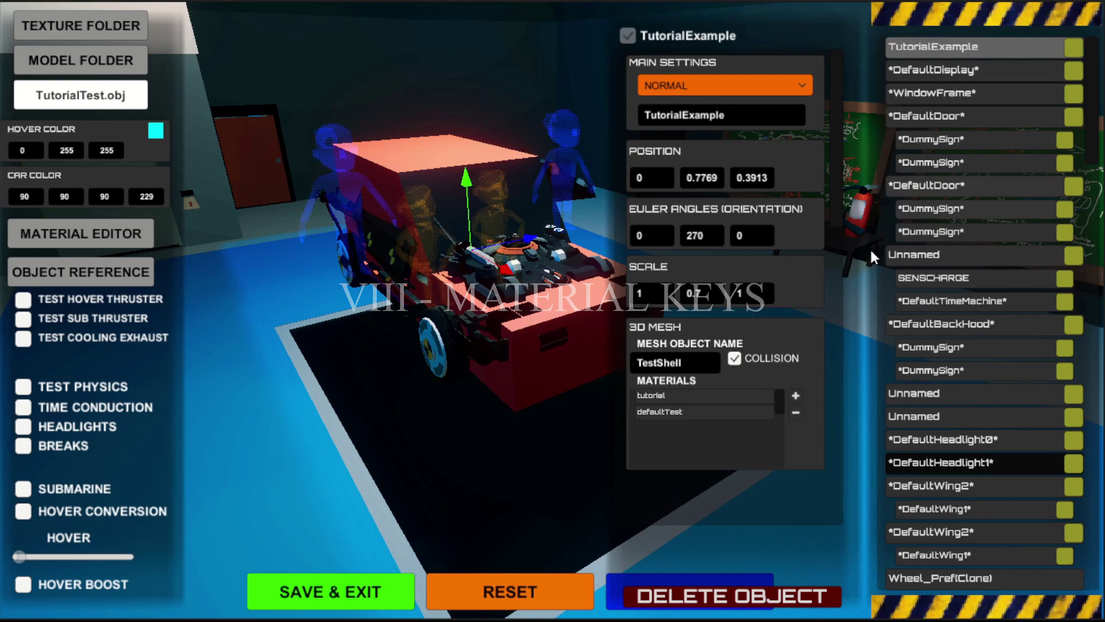
click(729, 402)
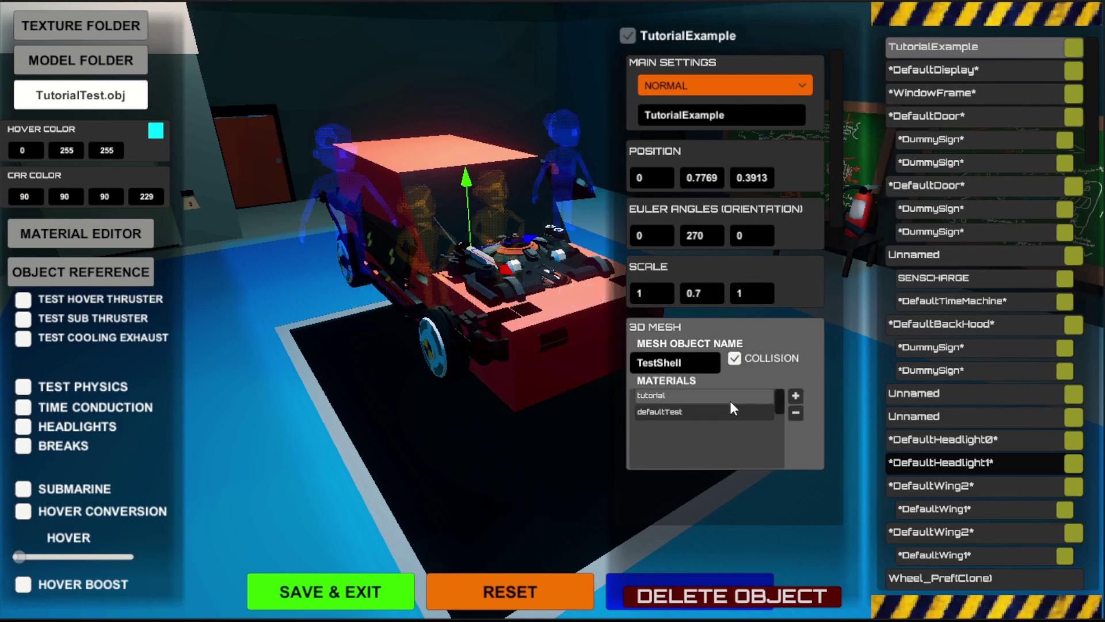
click(729, 399)
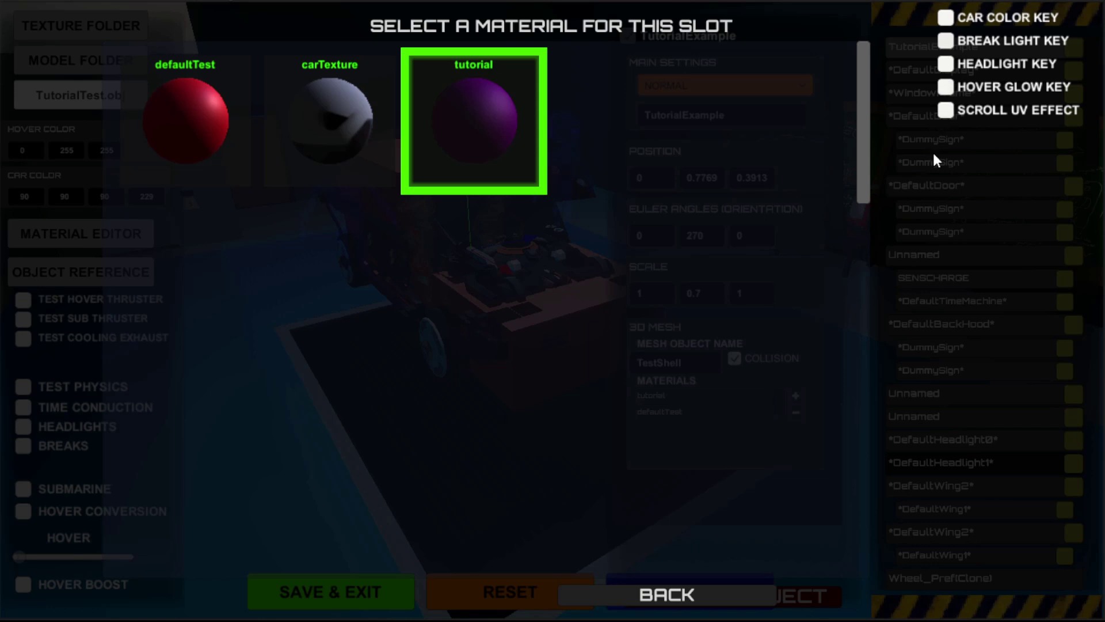
click(685, 593)
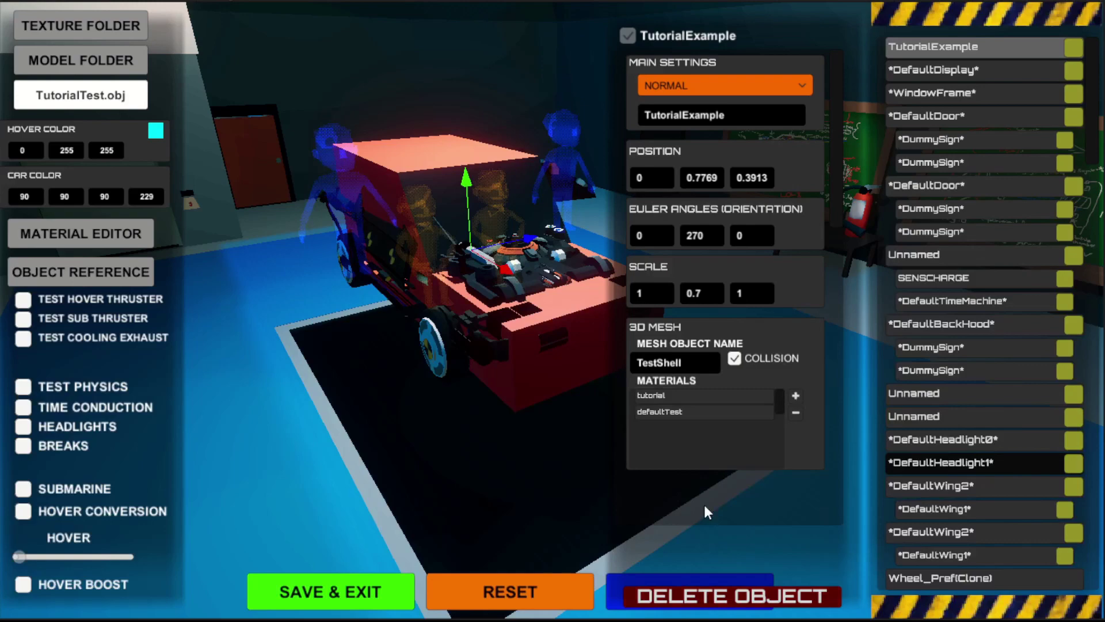
click(684, 394)
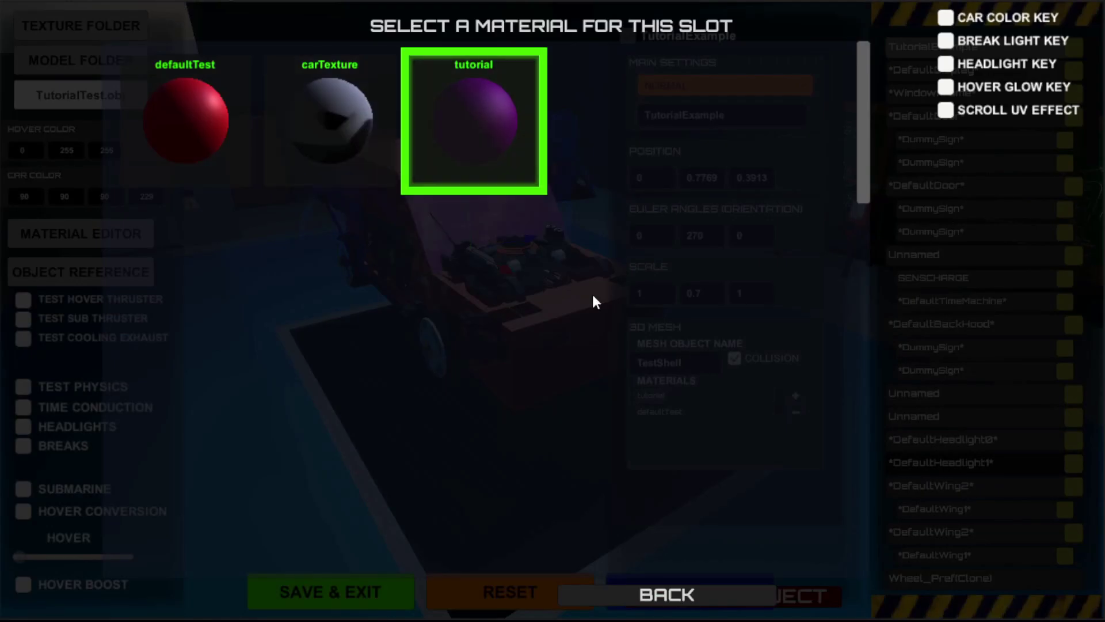
click(706, 591)
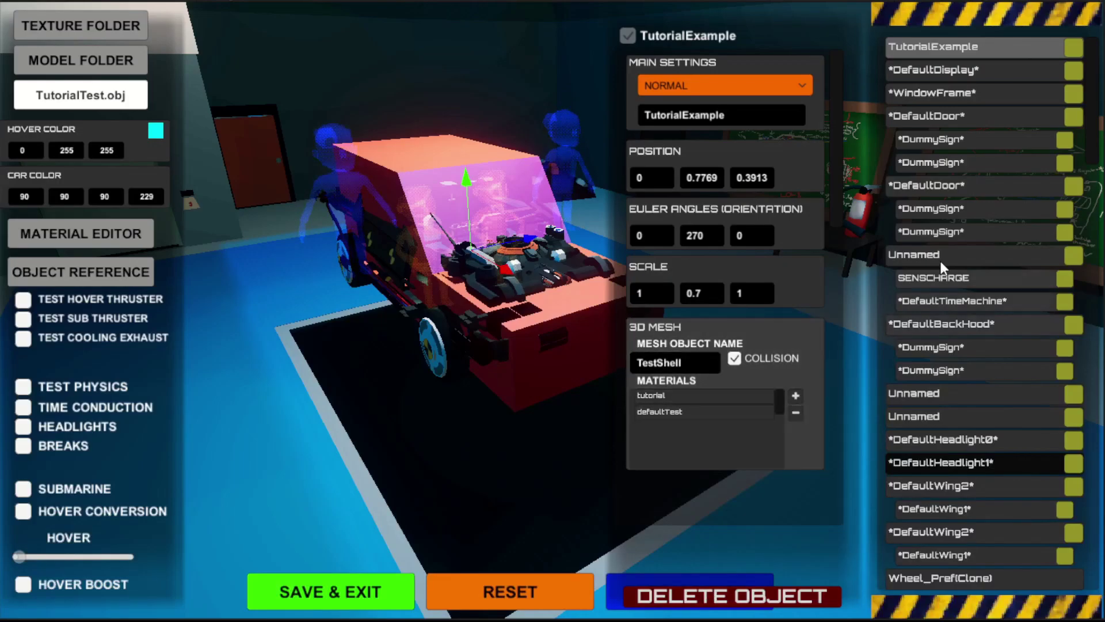
click(928, 49)
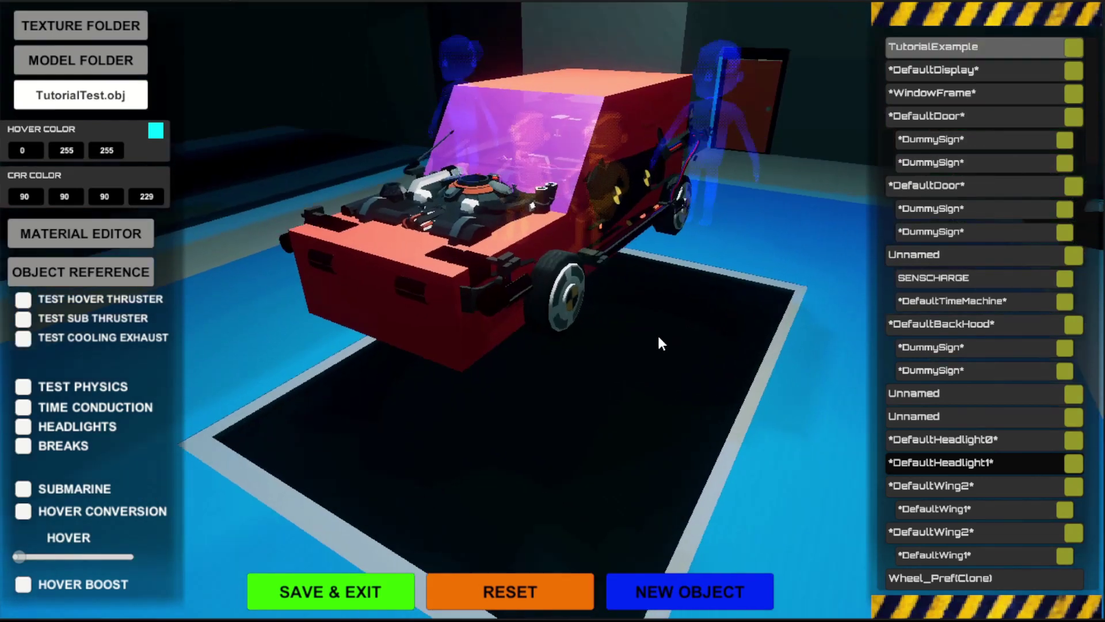
right_drag(658, 336, 647, 334)
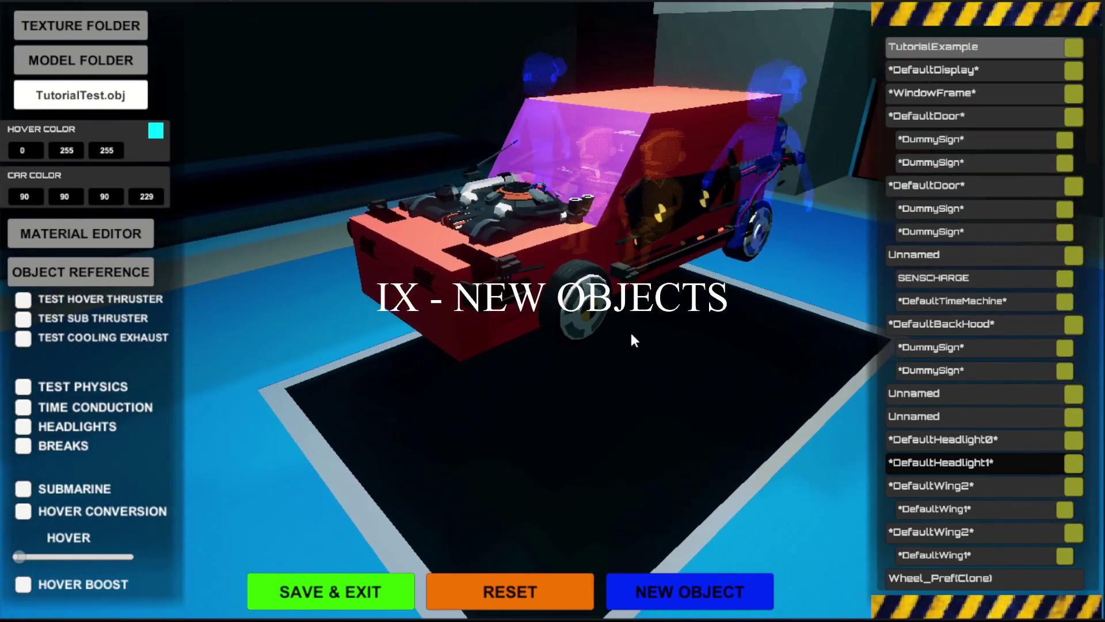
Browse the object types that can be added to the car as a new object
click(684, 592)
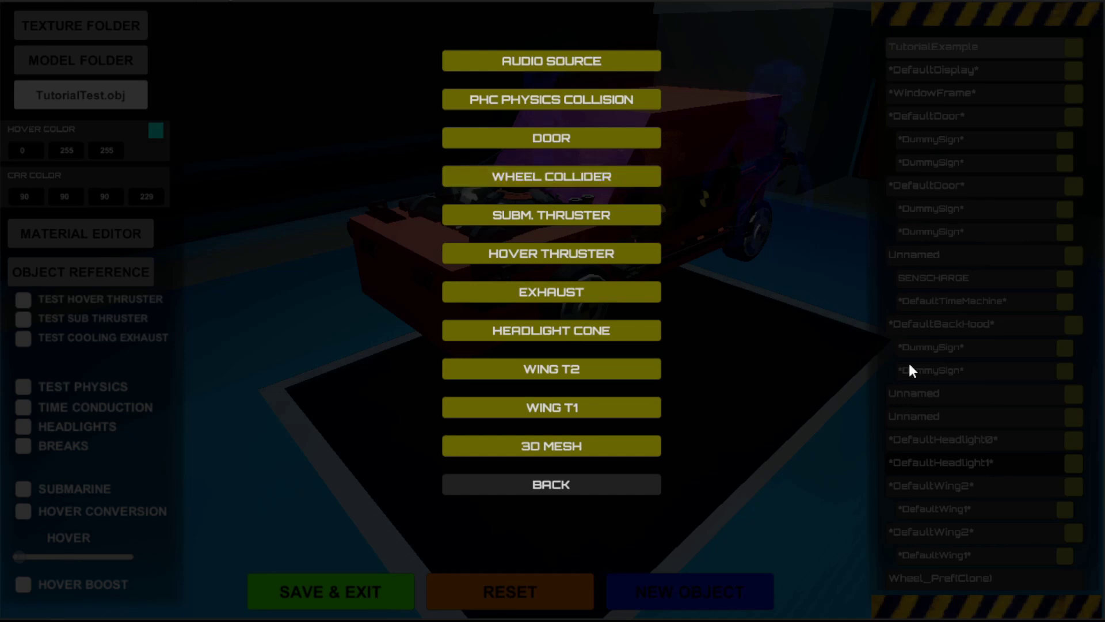
click(634, 455)
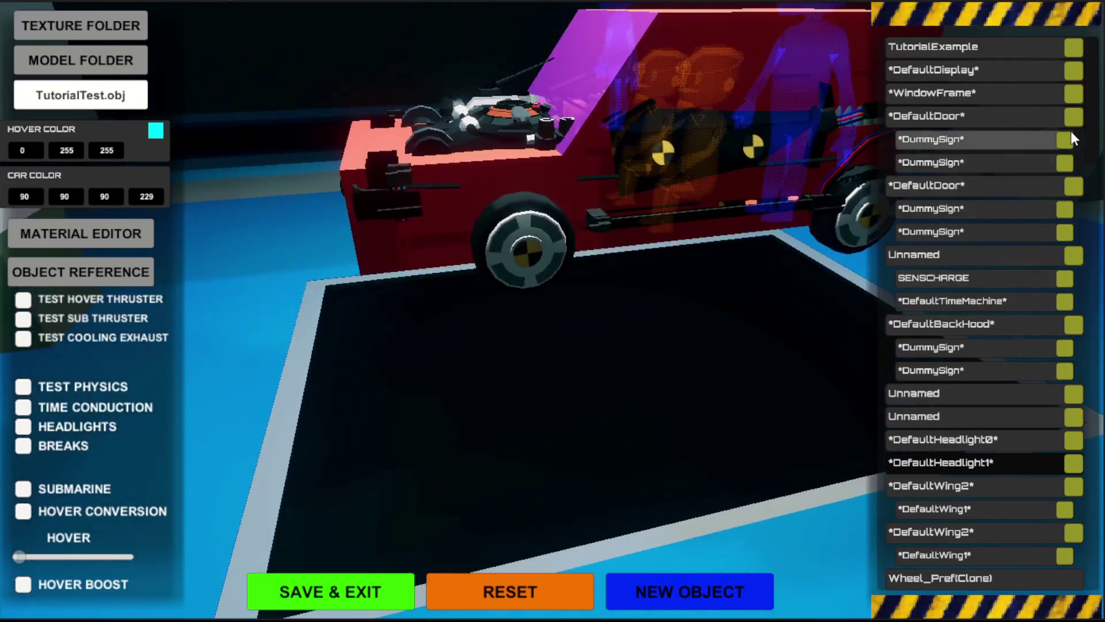
Find the front wheel nearest the camera among the Wheel_Pref(Clone) objects and open its wheel collider settings
scroll(1095, 159, down, 1)
scroll(1094, 158, down, 5)
click(964, 328)
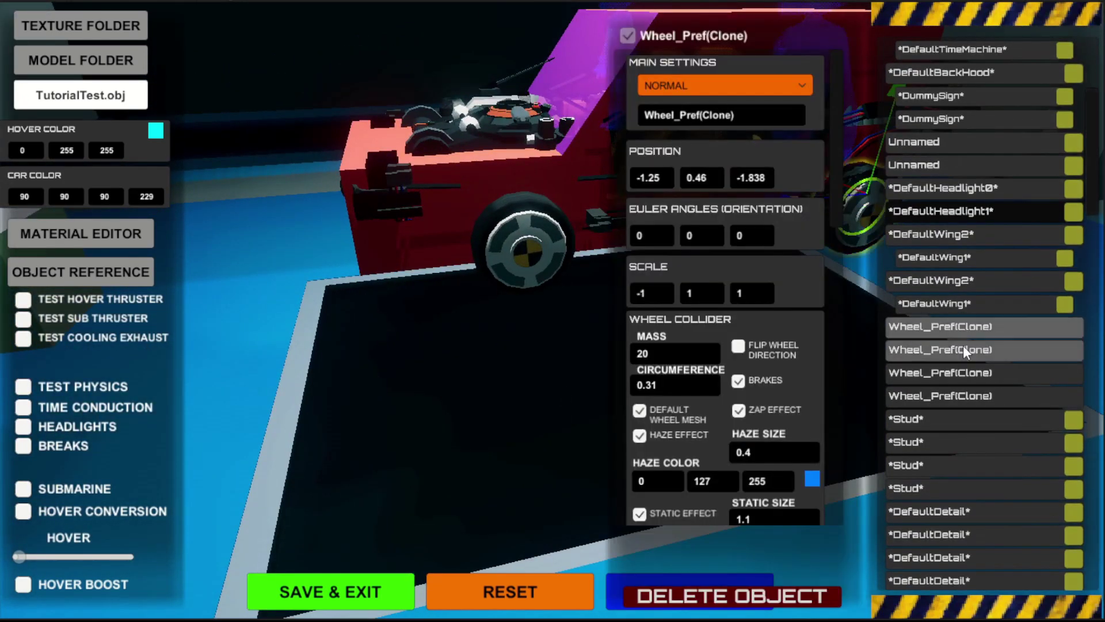
click(959, 375)
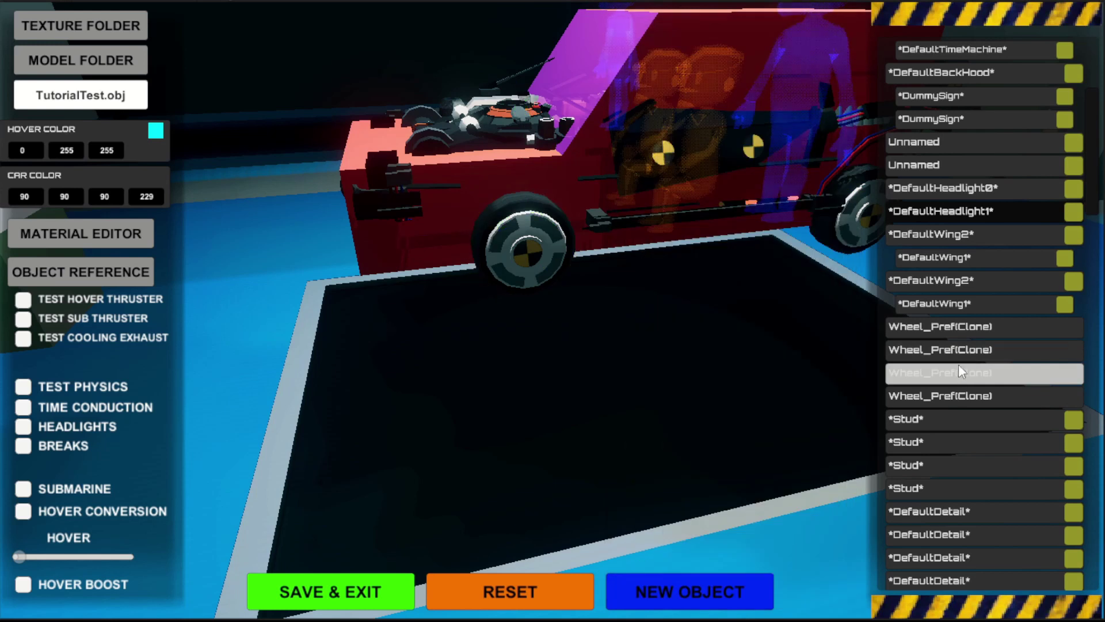
click(958, 373)
click(962, 393)
scroll(454, 289, up, 2)
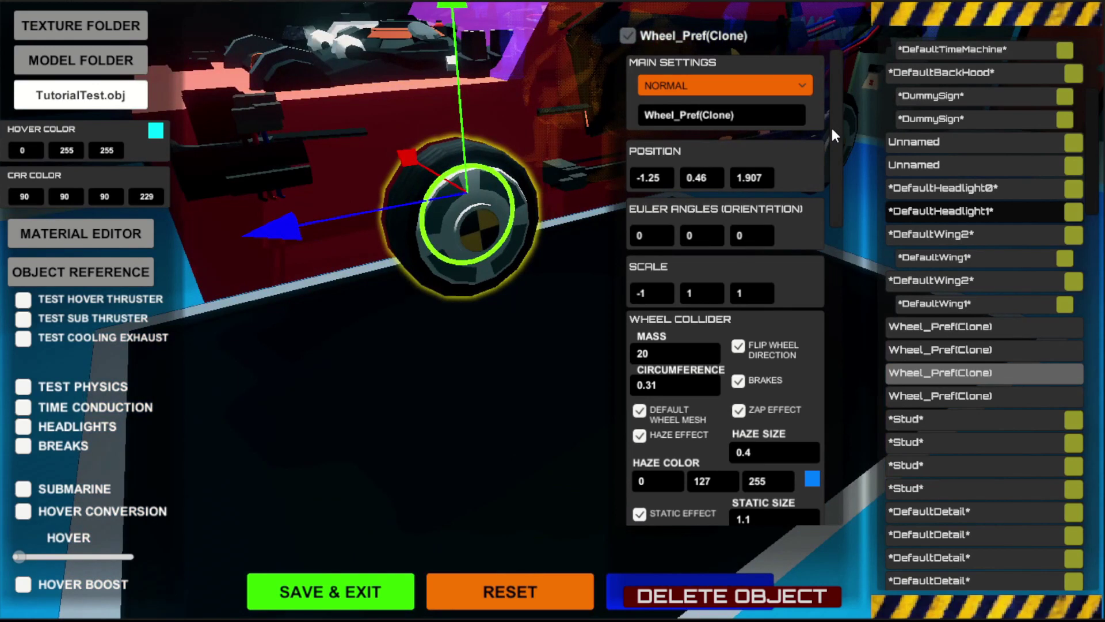
Turn off the default wheel mesh in the selected front wheel's wheel collider settings
drag(832, 132, 837, 192)
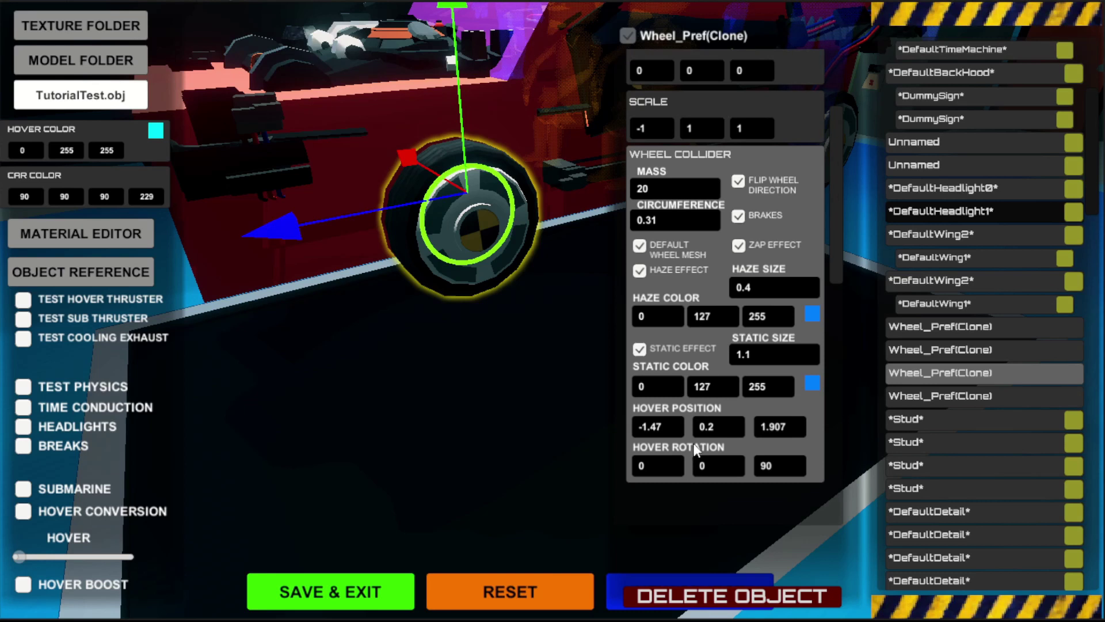
click(639, 247)
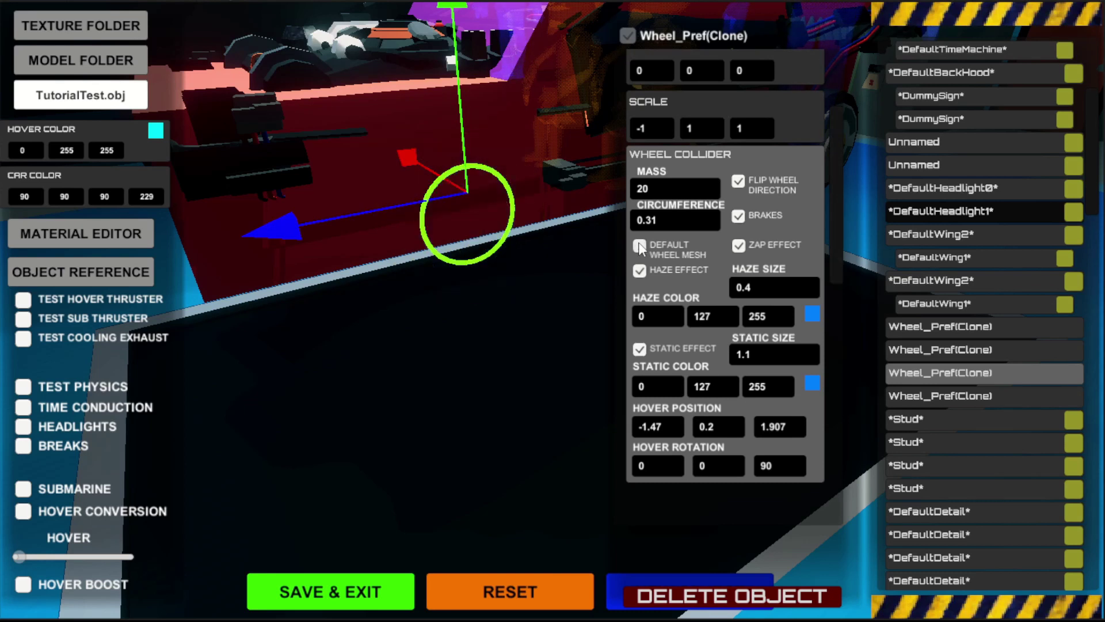
right_drag(398, 259, 582, 224)
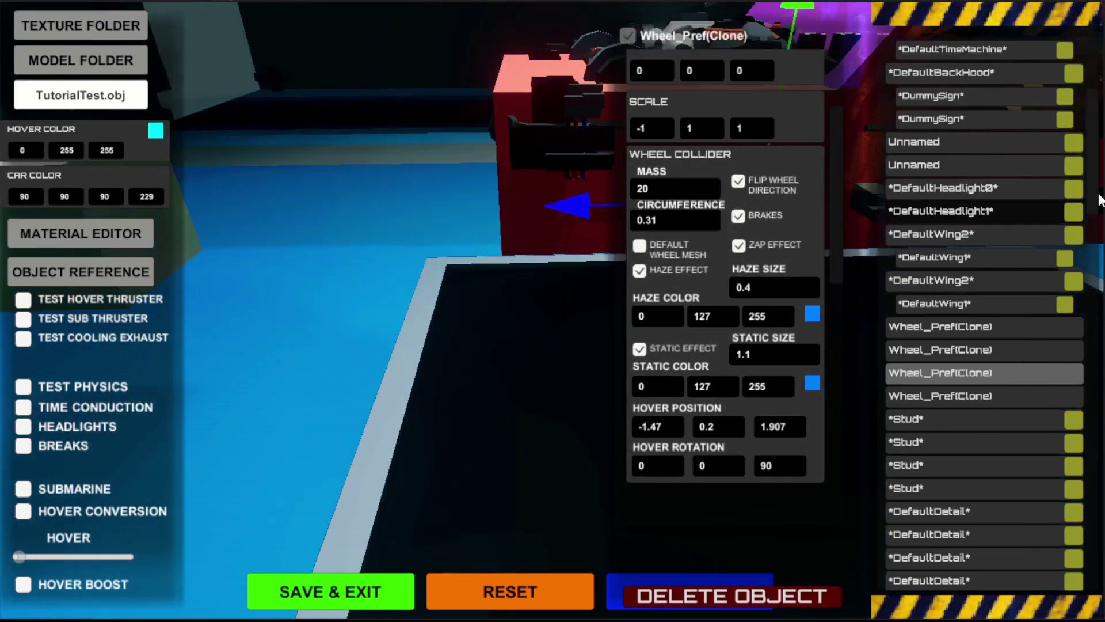
Find the green 64*DefaultCube* object beside the car in the object list and select it
scroll(1095, 196, up, 5)
scroll(1095, 196, down, 10)
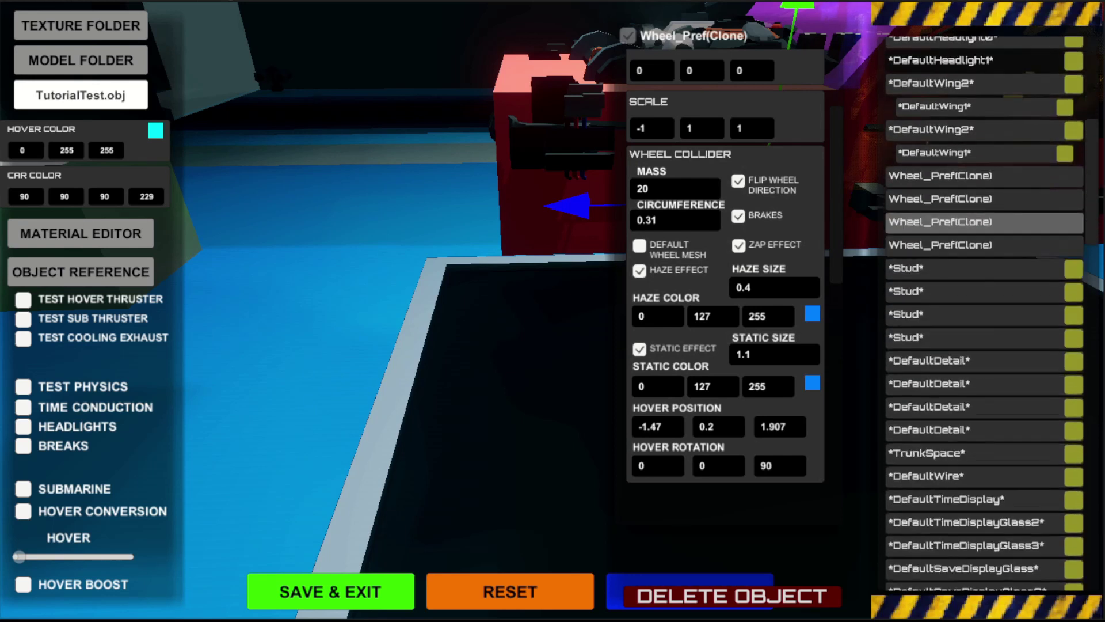
scroll(984, 311, down, 5)
scroll(985, 311, down, 2)
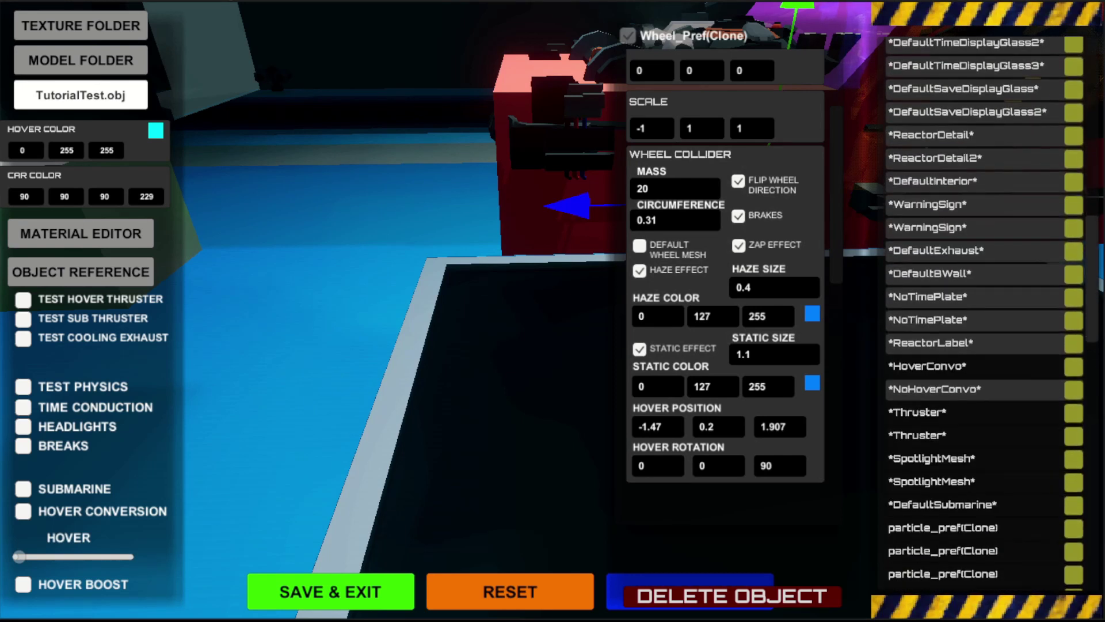
scroll(984, 311, down, 2)
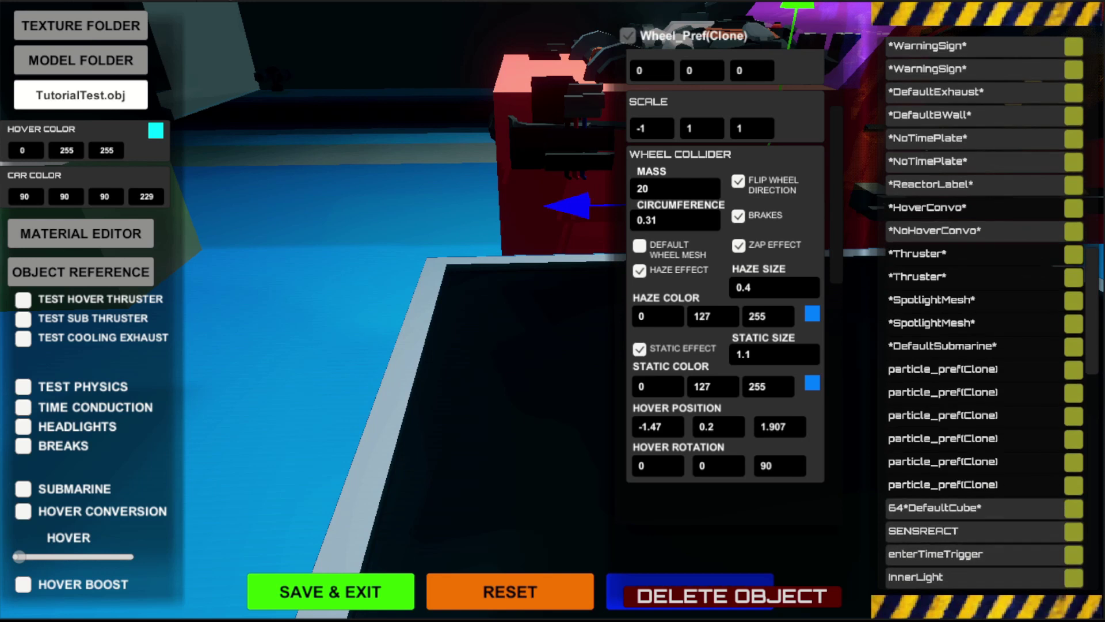
click(941, 509)
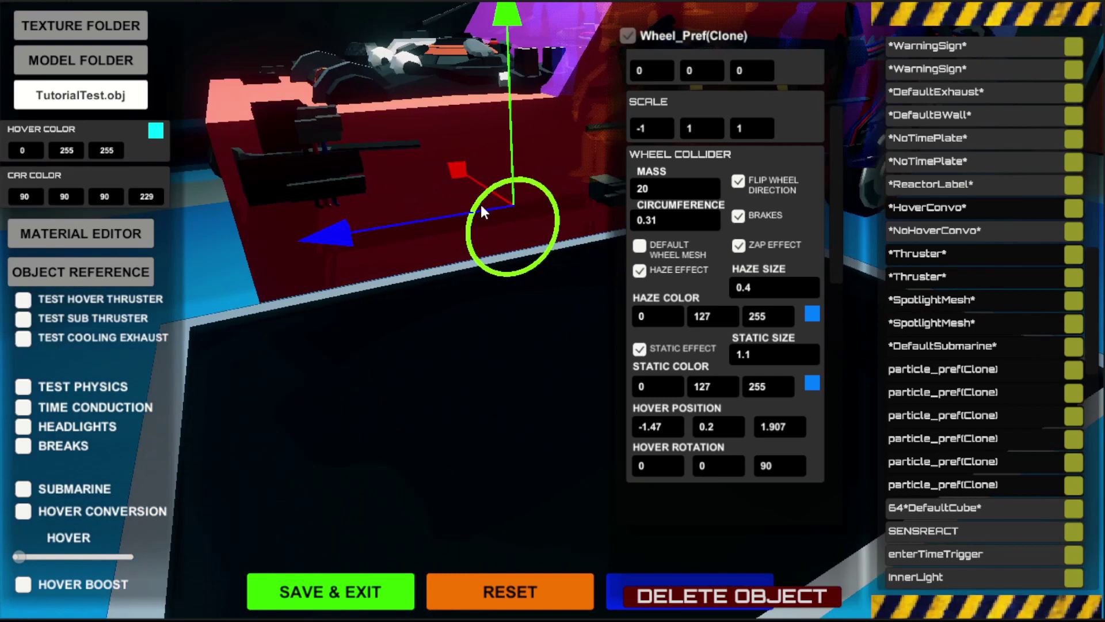
right_drag(481, 205, 371, 209)
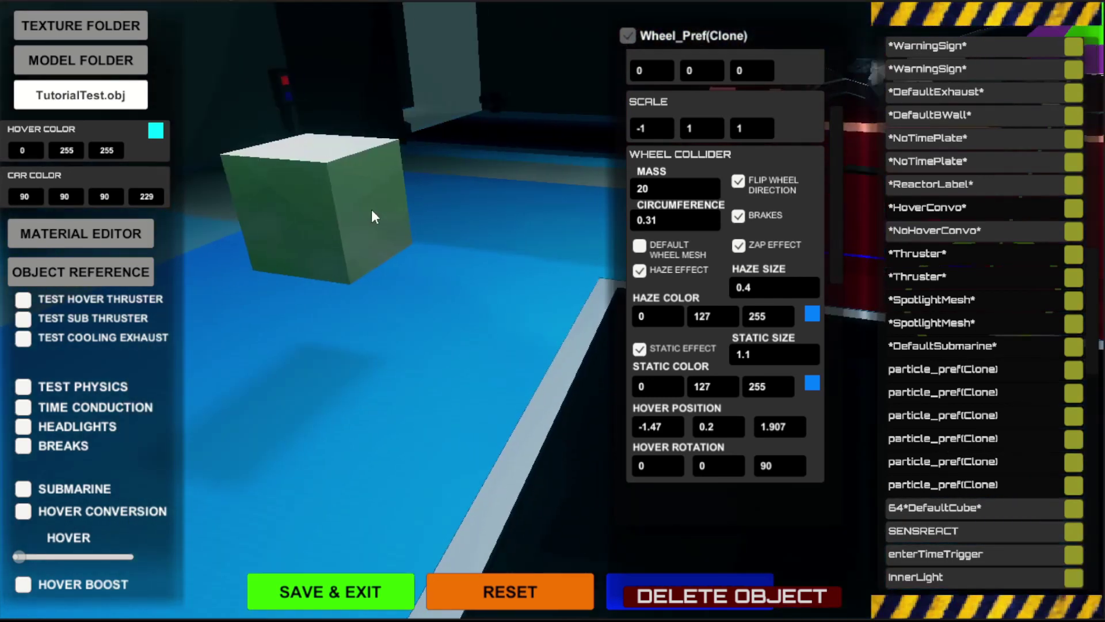
click(948, 506)
Parent 64*DefaultCube* to the third Wheel_Pref(Clone), the wheel whose default mesh is hidden, and keep the cube selected
drag(1001, 82, 1000, 56)
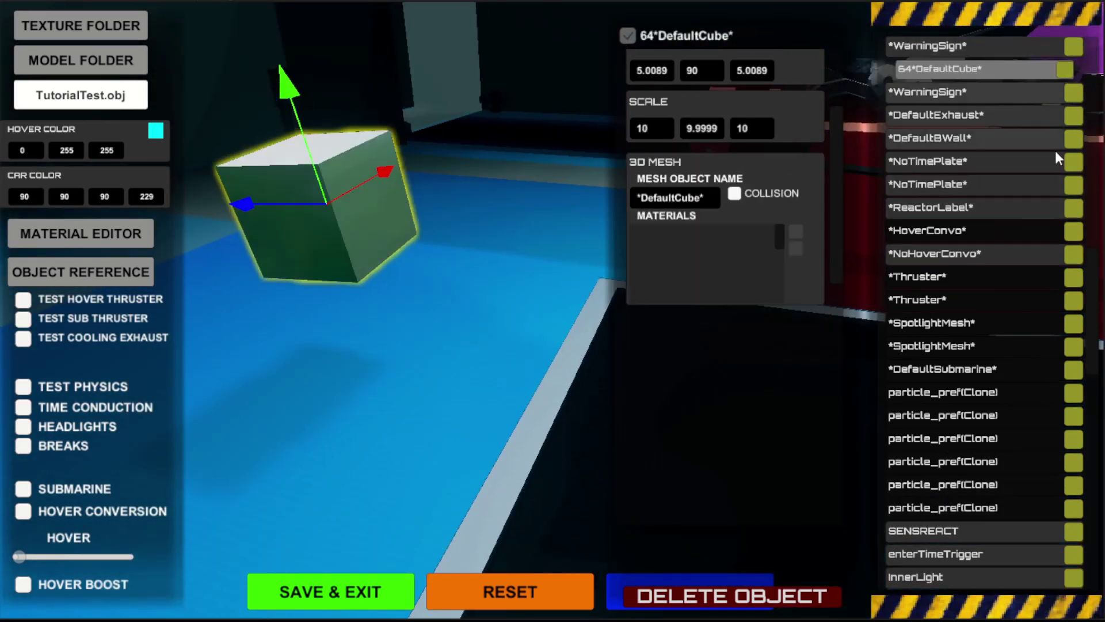
mouse_move(1095, 330)
mouse_down()
mouse_move(1098, 205)
mouse_move(1098, 230)
mouse_up()
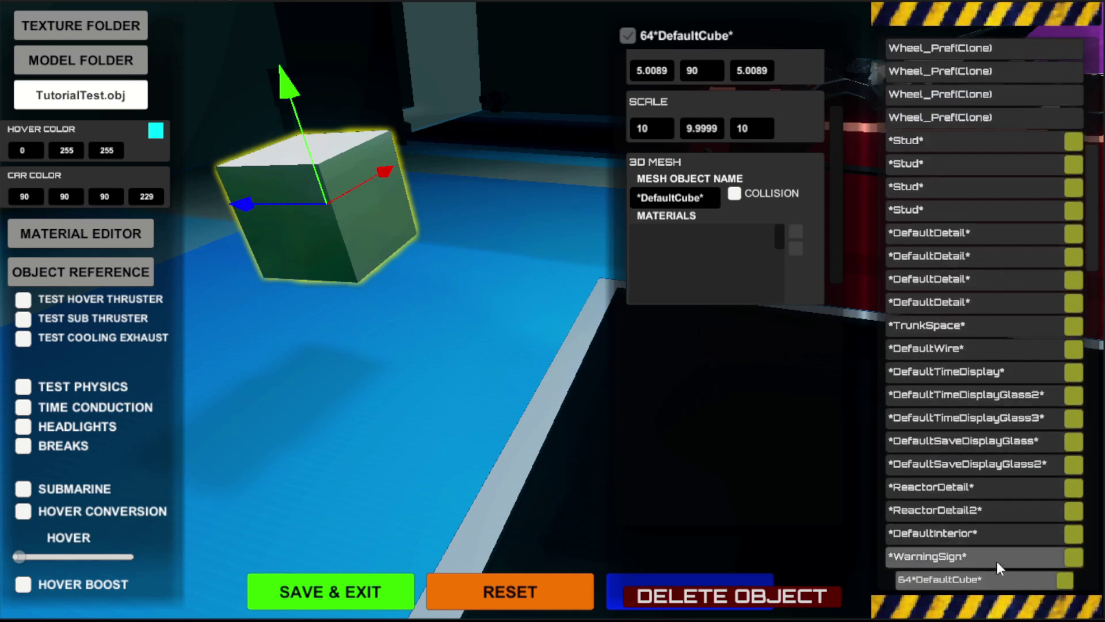
mouse_move(994, 581)
mouse_down()
mouse_move(1011, 287)
mouse_move(976, 91)
mouse_up()
right_drag(403, 179, 499, 175)
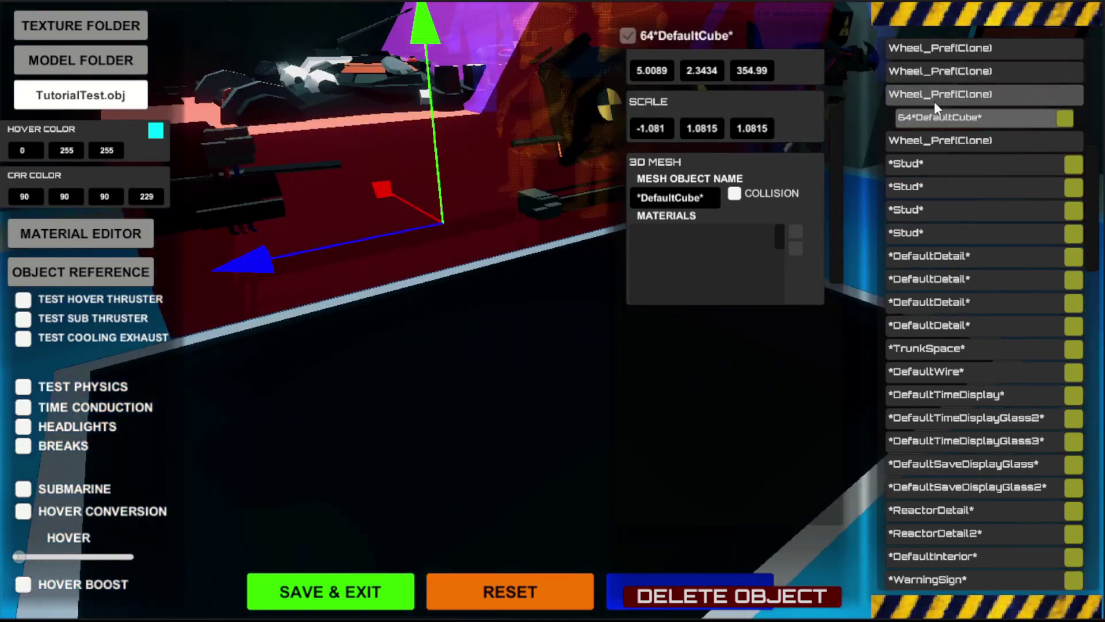
click(937, 99)
click(927, 117)
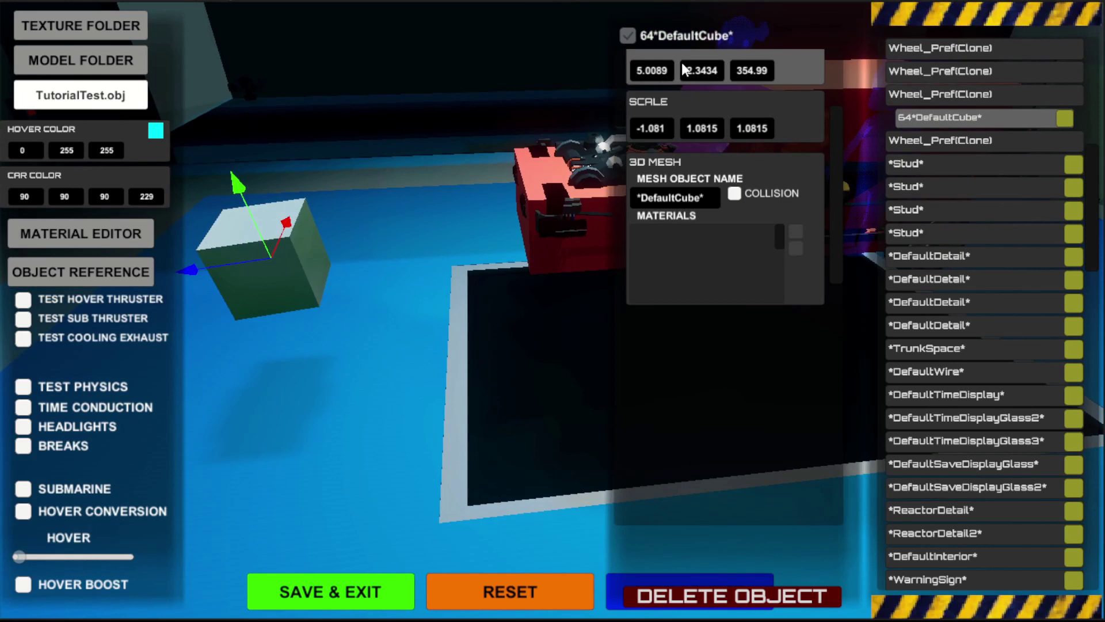
Set the cube's Euler angles to 0, 0, 0 relative to its parent wheel
text(0)
click(704, 73)
text(0)
click(753, 68)
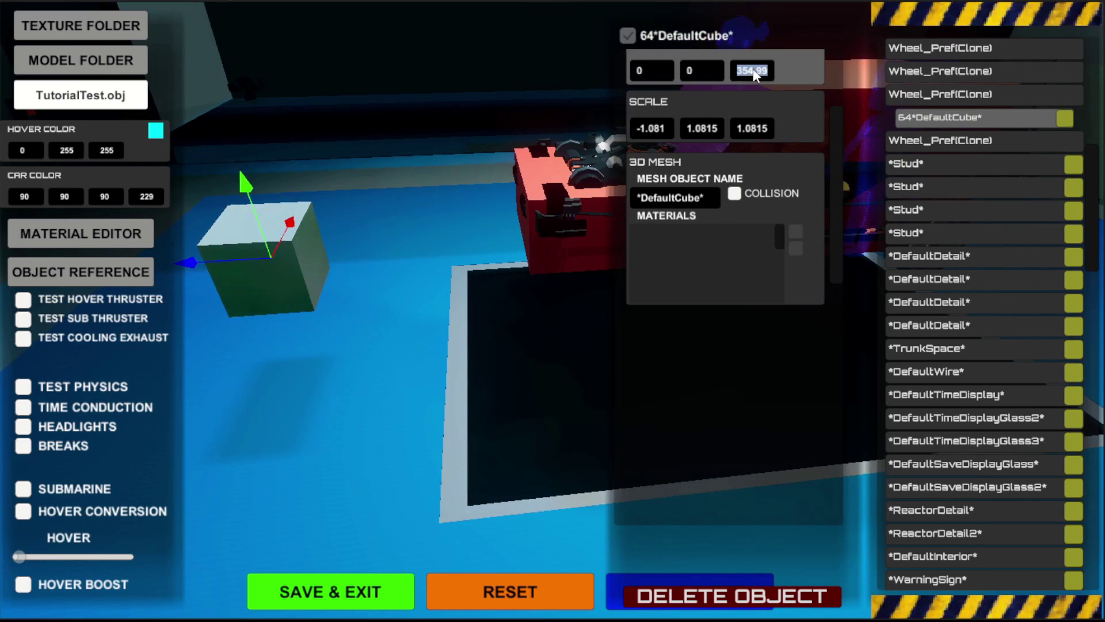
text(0)
Set the cube's position to 0, 0, 0 so that it is centred on its parent wheel
drag(838, 204, 835, 147)
click(741, 178)
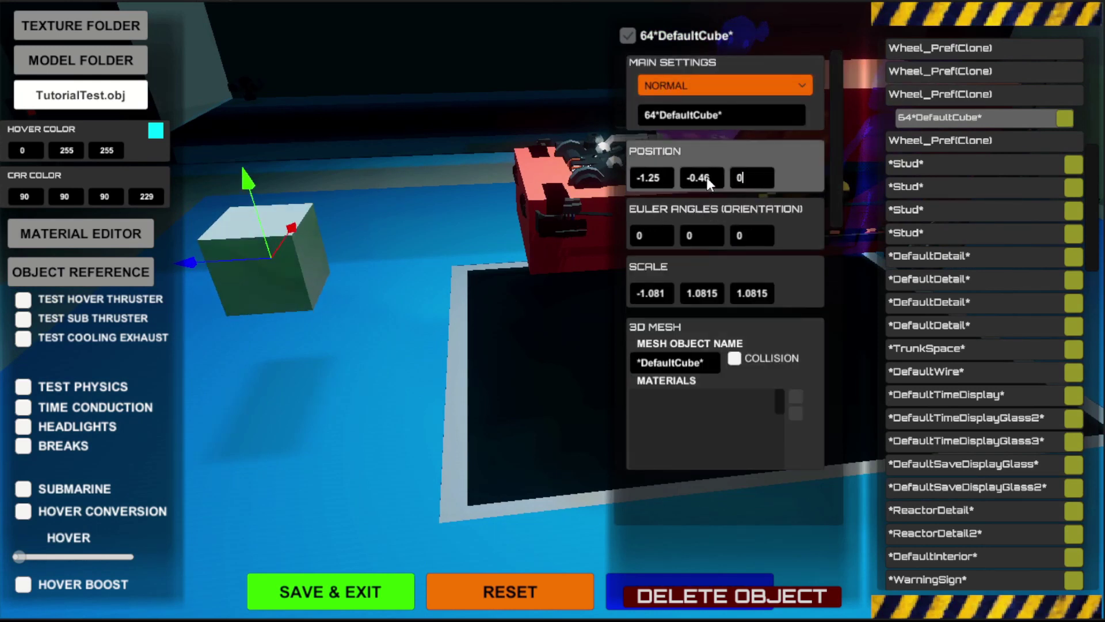
text(0)
click(695, 177)
text(0)
click(656, 179)
text(0)
Set the cube's scale to 1 on all three axes
mouse_move(513, 223)
right_down()
mouse_move(485, 248)
mouse_move(495, 231)
right_up()
key(w)
click(655, 293)
text(1)
click(712, 296)
text(1)
click(748, 297)
text(1)
click(686, 297)
text(1)
Look up the custom wheel's mesh name in the object reference and set the cube's mesh object name to TutorialWheel
key(s)
right_drag(406, 328, 418, 324)
click(108, 271)
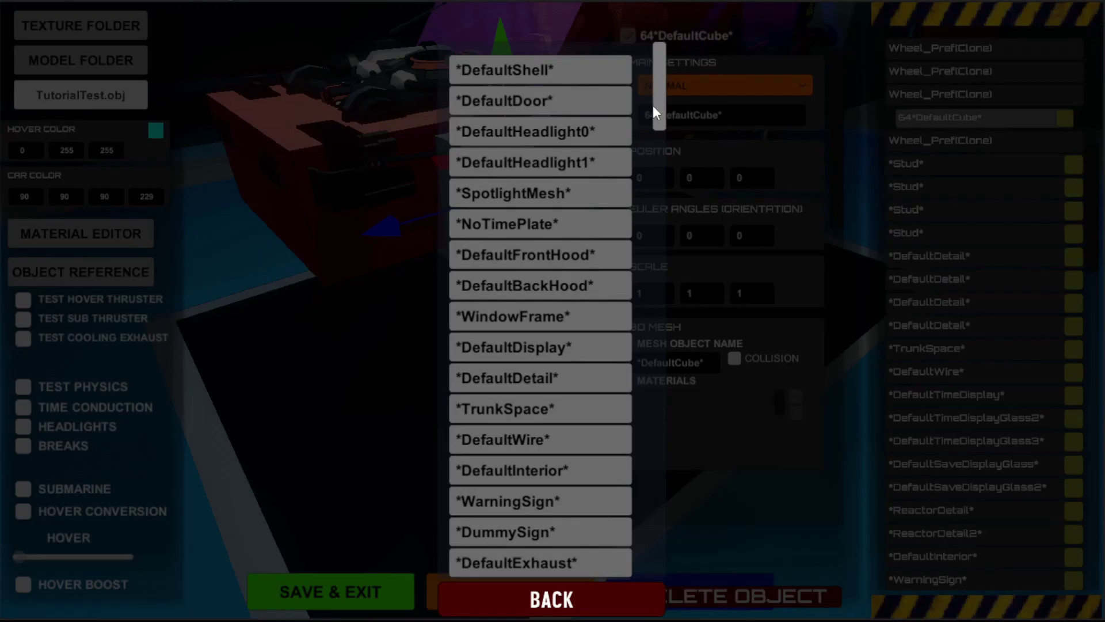
drag(661, 123, 669, 261)
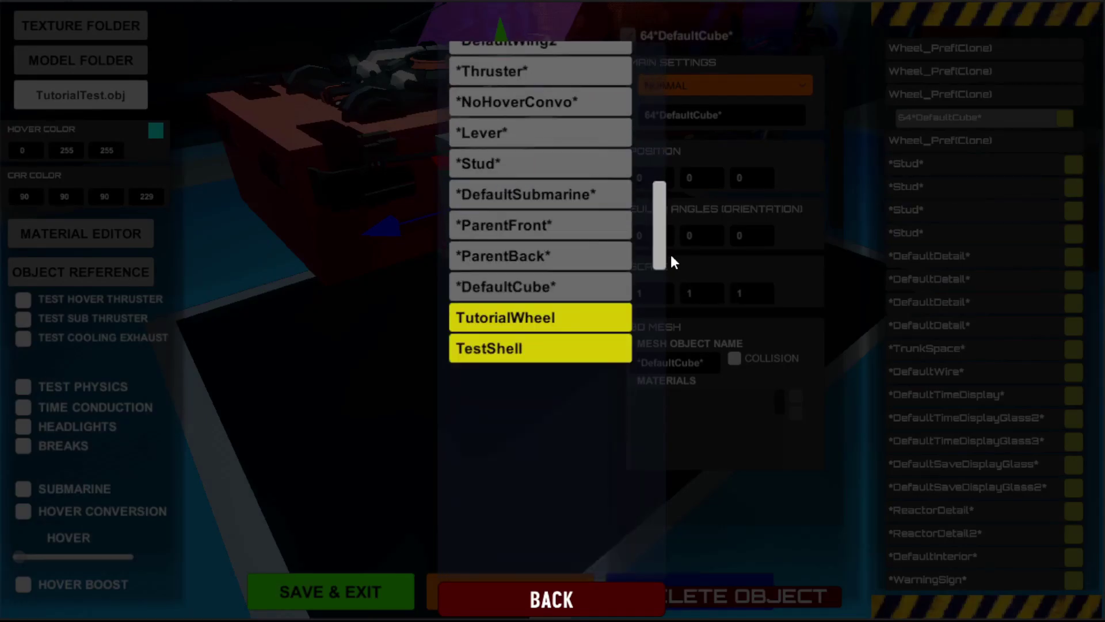
click(536, 602)
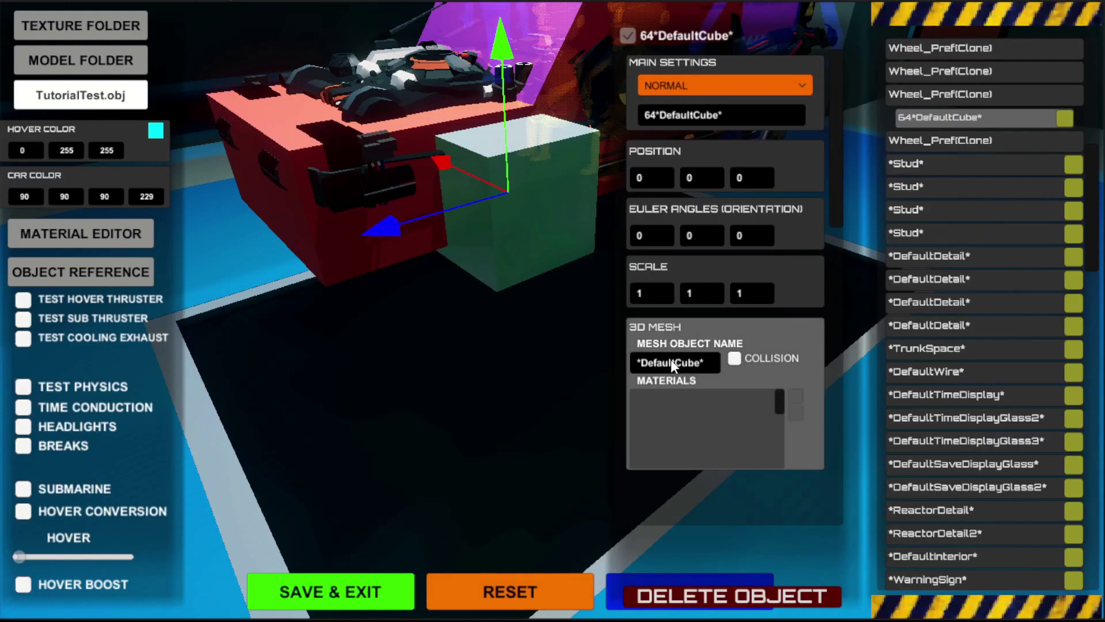
text(Tut)
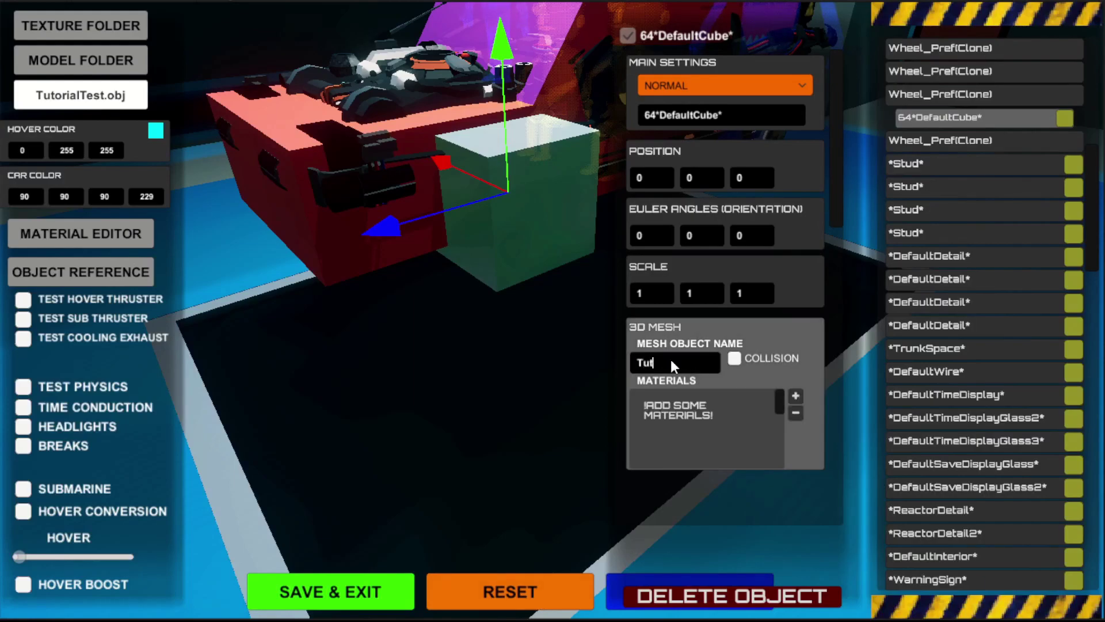
text(orialWheel)
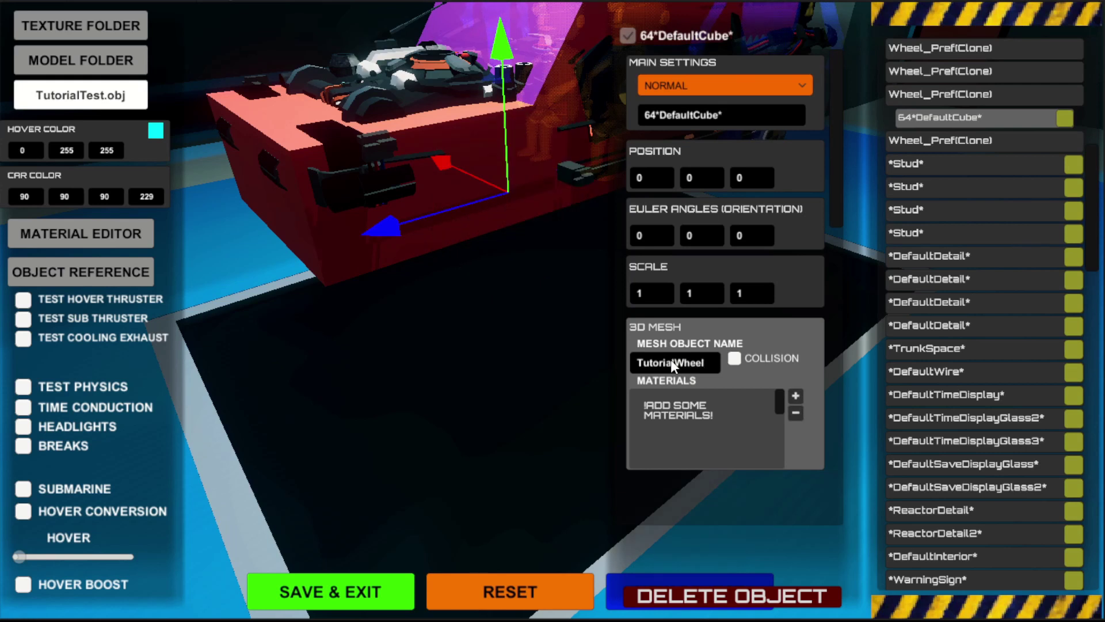
Add a material slot to the TutorialWheel mesh
right_drag(402, 265, 464, 252)
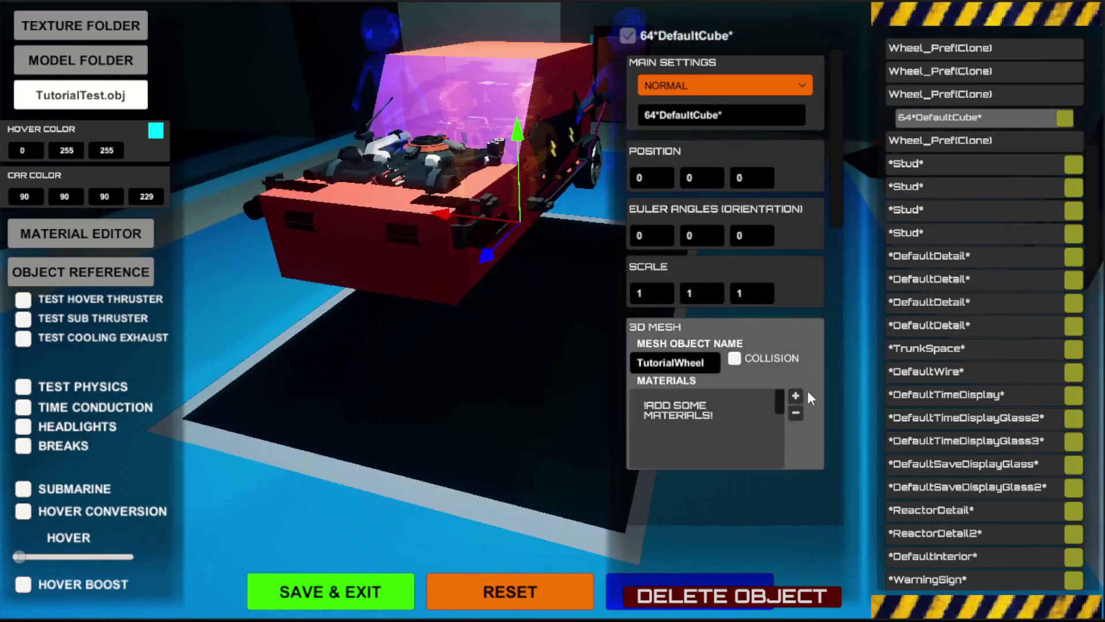
click(796, 397)
right_drag(599, 345, 416, 269)
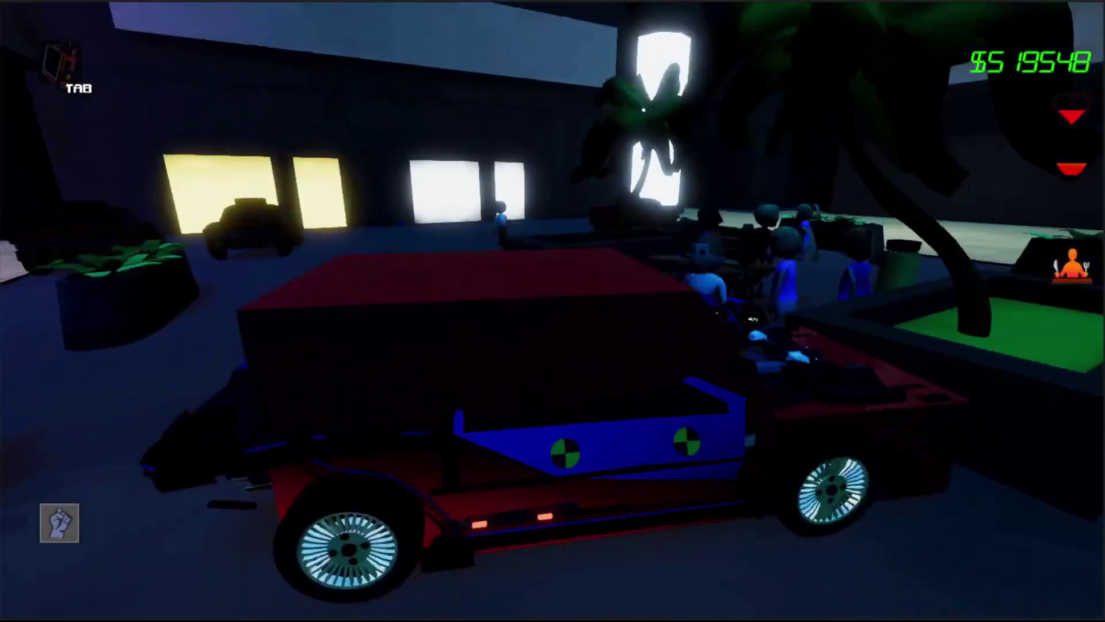
Inspect the custom car body and its wheels from the front and the side in the game world
key(d)
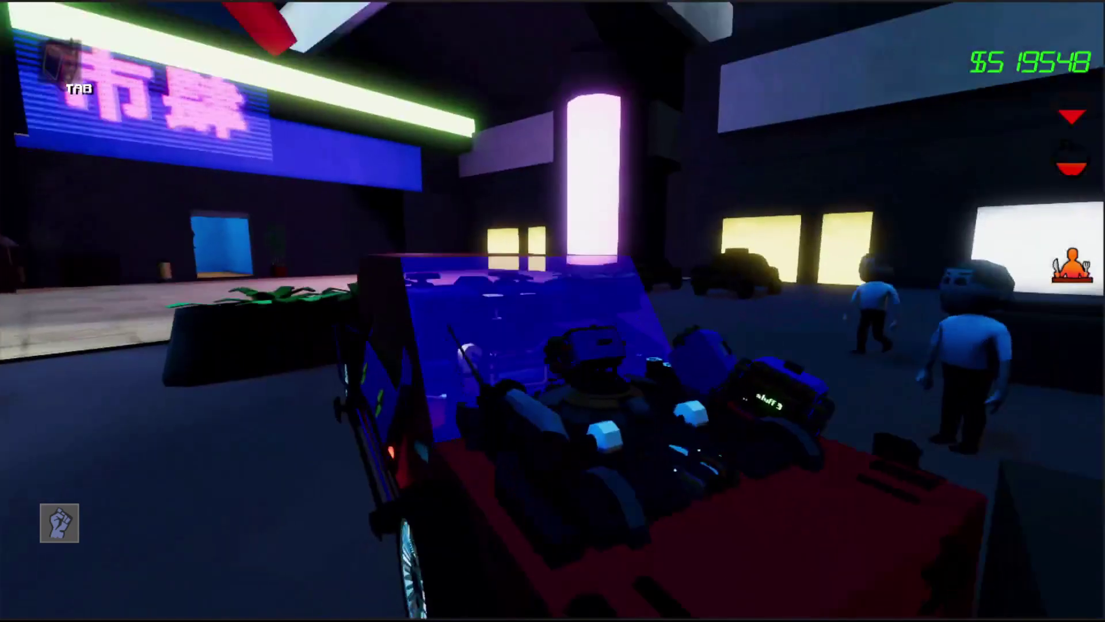
key(w)
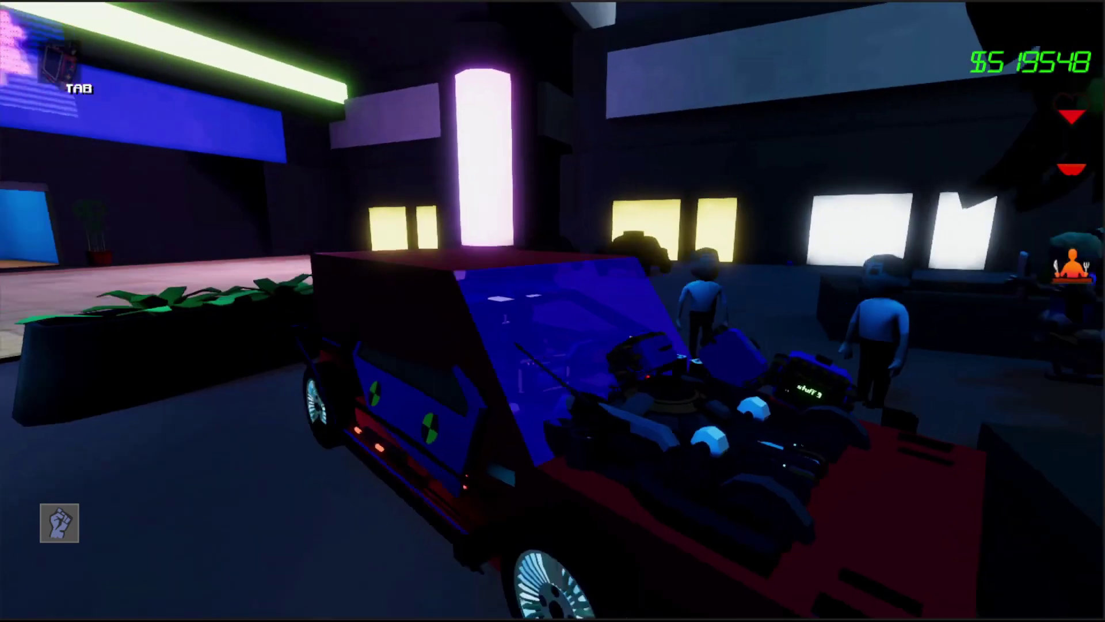
key(s)
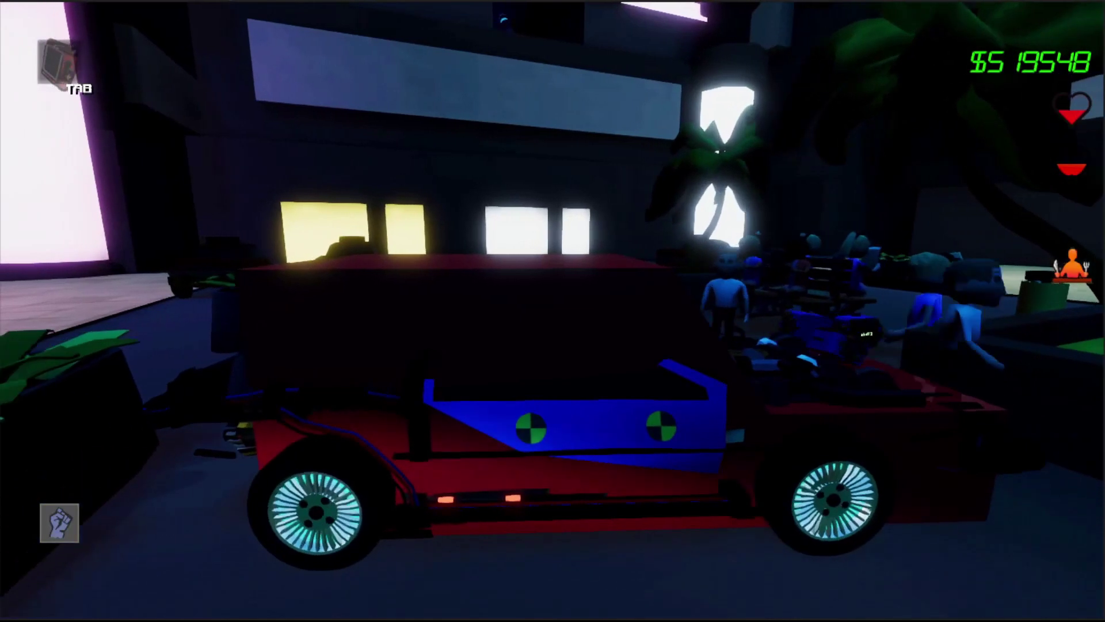